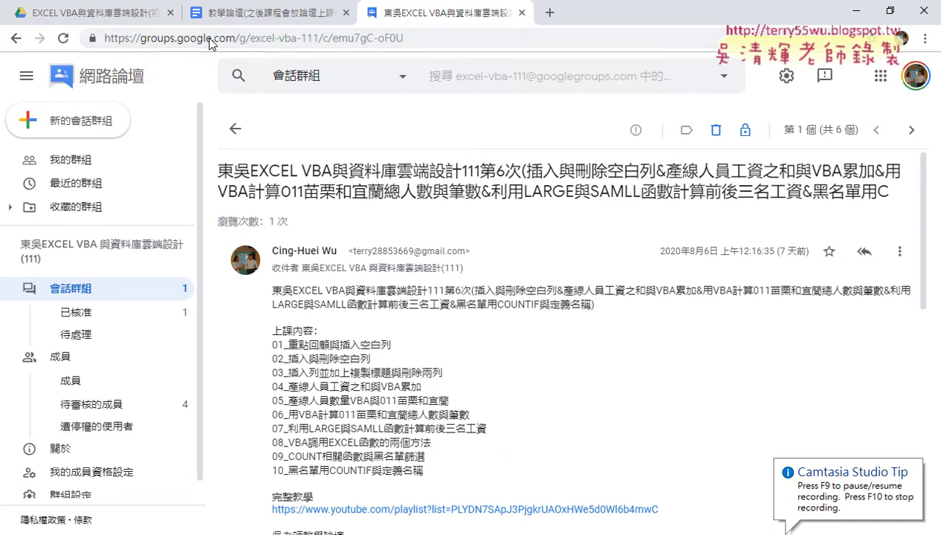
- Go back to the conversation list, open the 第6次 post, and highlight 插入空白列 in topic 01
click(15, 37)
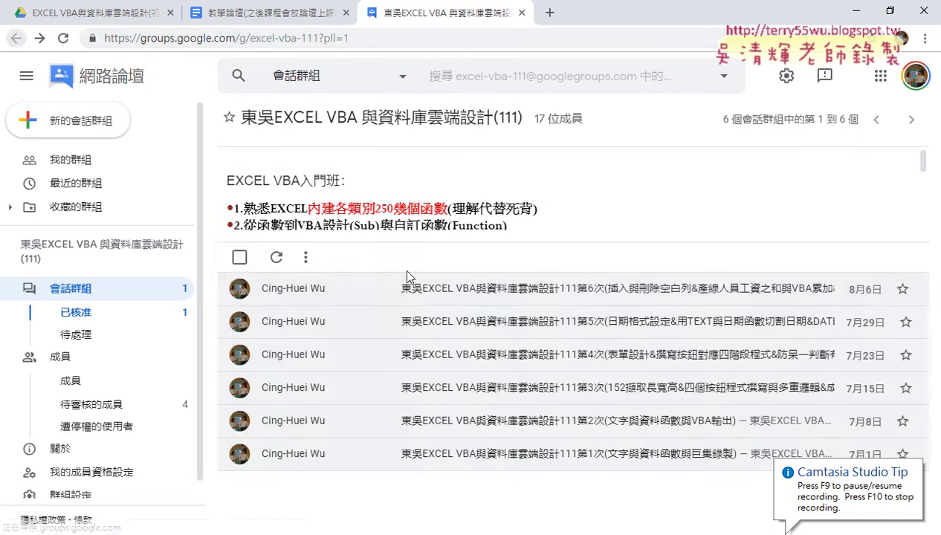
click(547, 295)
scroll(476, 329, down, 1)
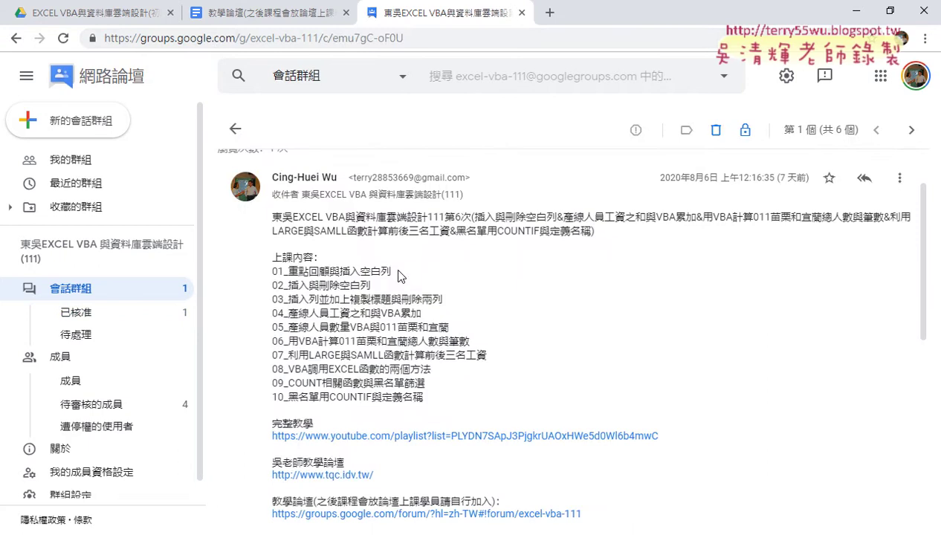
drag(392, 272, 344, 266)
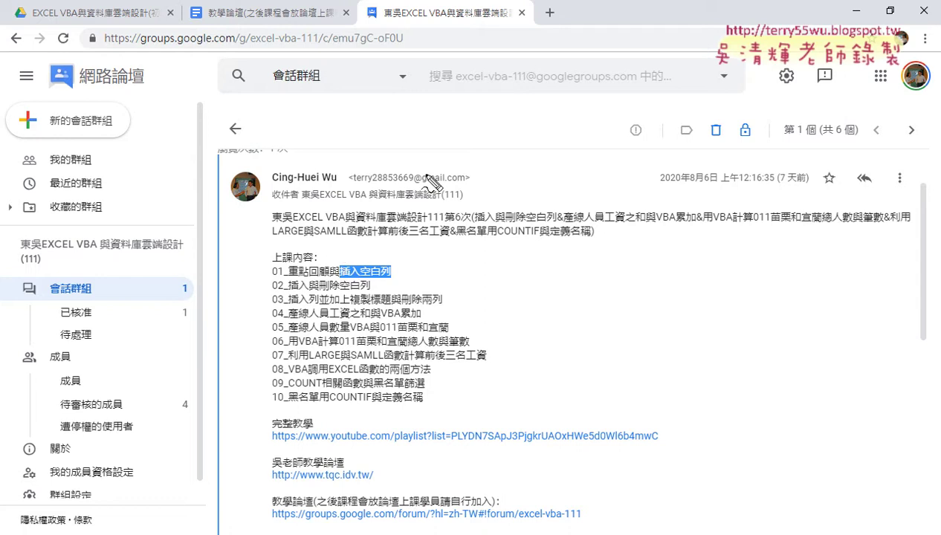
- Handwrite 'Rows(i).' in red beside the list and underline 插入 (topic 01) and 刪除 (topic 02)
mouse_move(485, 238)
mouse_down()
mouse_move(488, 294)
mouse_move(537, 276)
mouse_move(573, 276)
mouse_move(572, 288)
mouse_up()
mouse_move(607, 249)
mouse_down()
mouse_move(599, 286)
mouse_move(625, 259)
mouse_move(626, 281)
mouse_up()
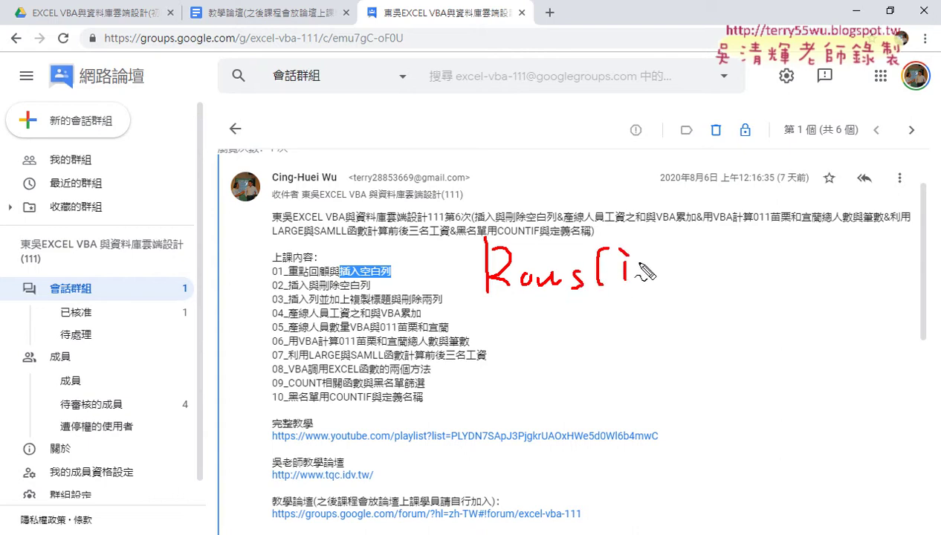
mouse_move(646, 250)
mouse_down()
mouse_move(674, 275)
mouse_move(641, 295)
mouse_up()
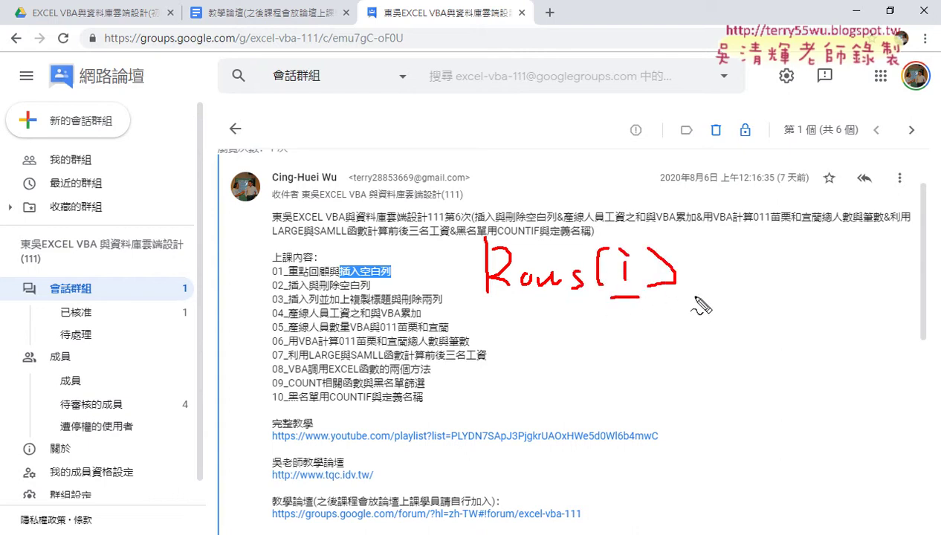
click(695, 293)
drag(340, 277, 355, 276)
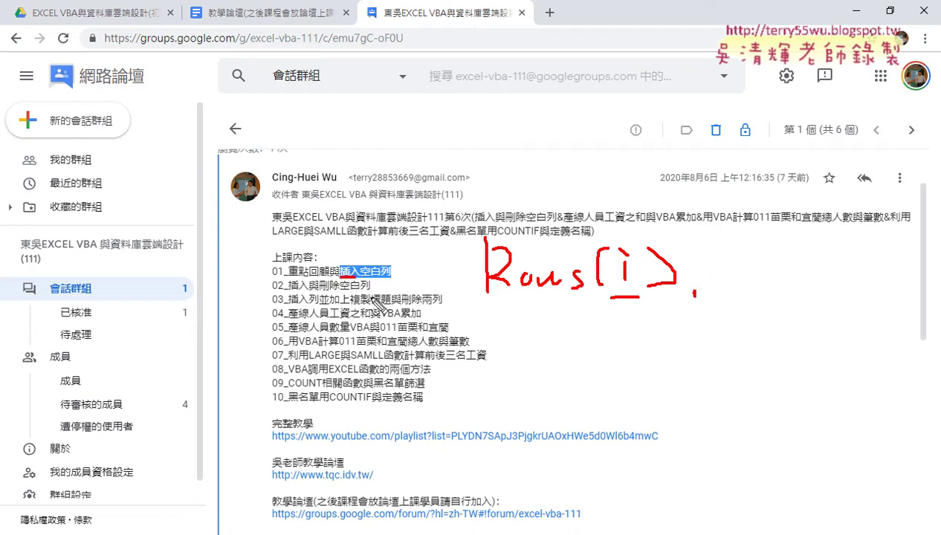
drag(321, 293, 338, 292)
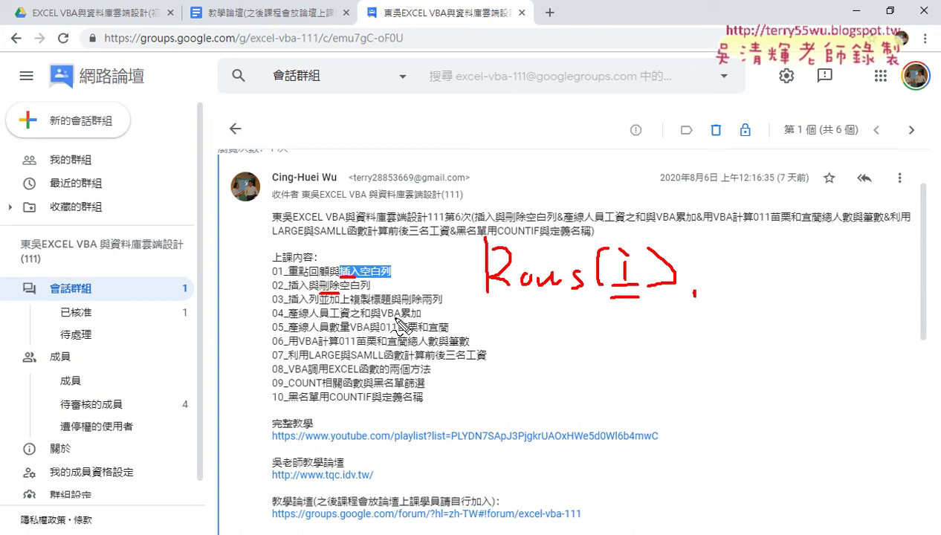
- Draw a red underline beneath VBA累加 in lesson topic 04
drag(382, 318, 421, 318)
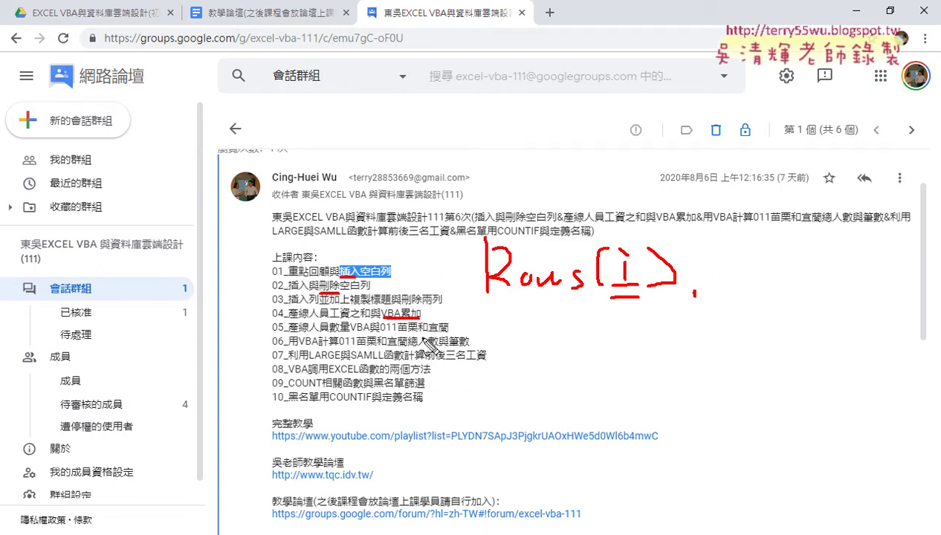
- Erase the red pen marks, then highlight VBA累加, then SAMLL, and finally LARGE in topic 07
key(Escape)
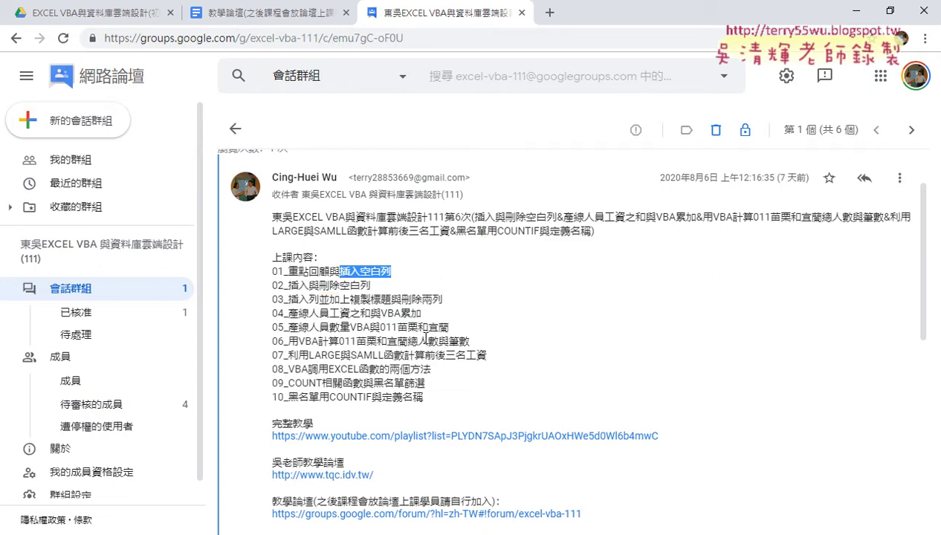
drag(380, 313, 422, 314)
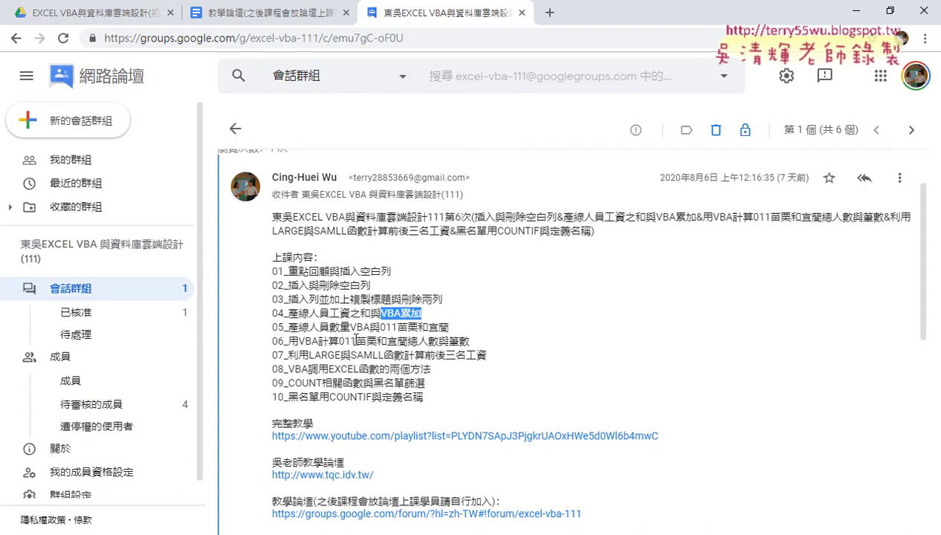
drag(309, 353, 383, 354)
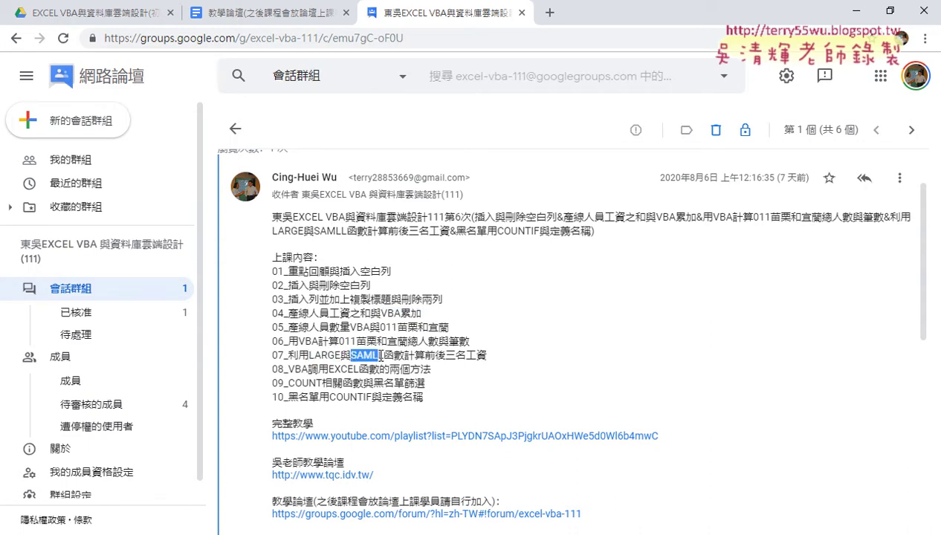
drag(309, 354, 342, 355)
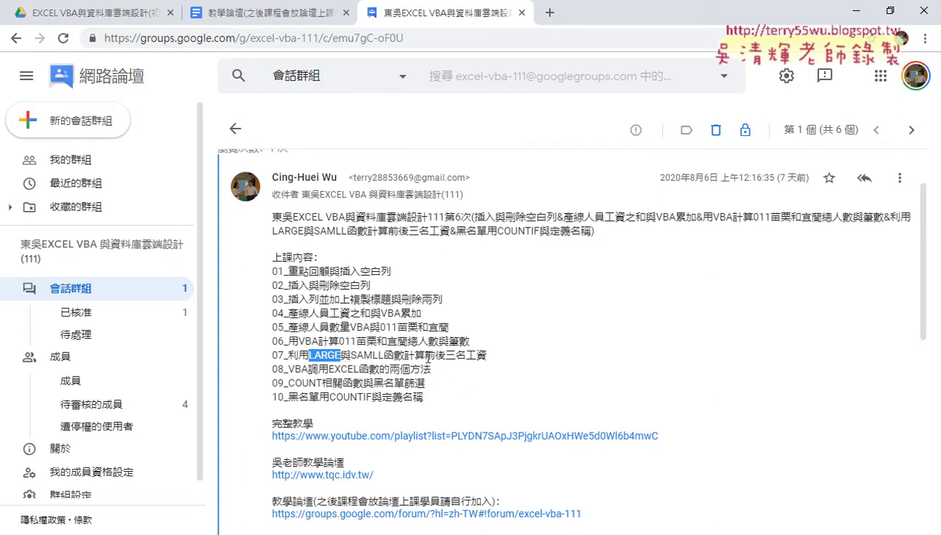
- Select 前後三名工資 at the end of lesson topic 07
drag(425, 355, 476, 356)
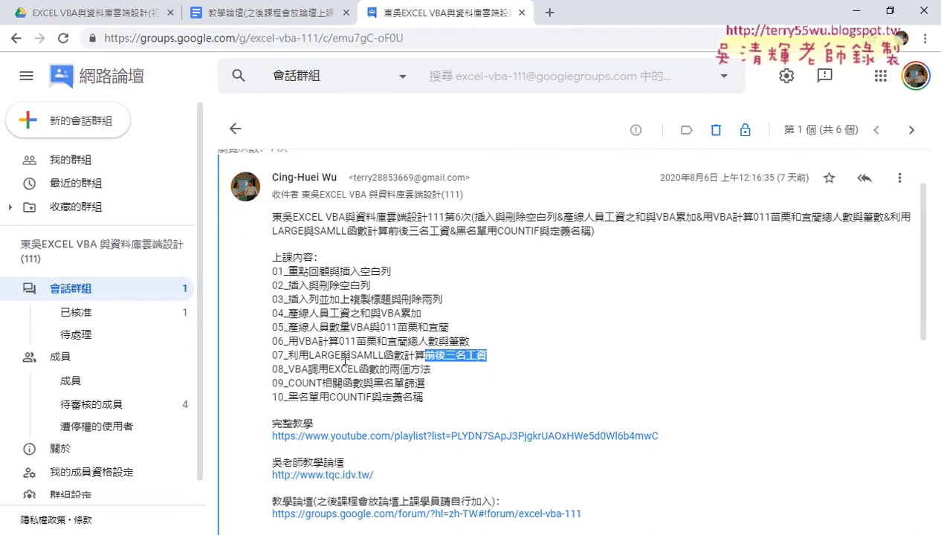
- Select LARGE in lesson topic 07 once more
drag(309, 355, 340, 355)
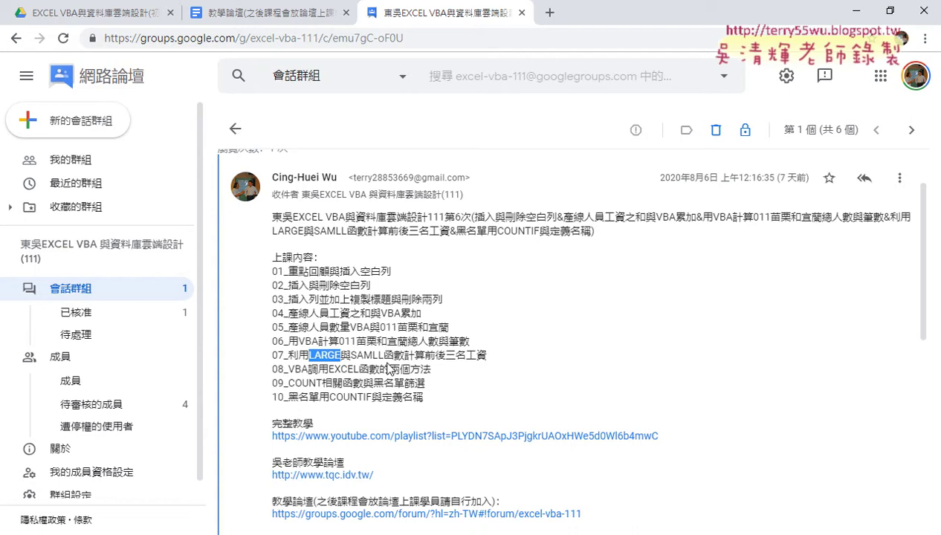
click(290, 382)
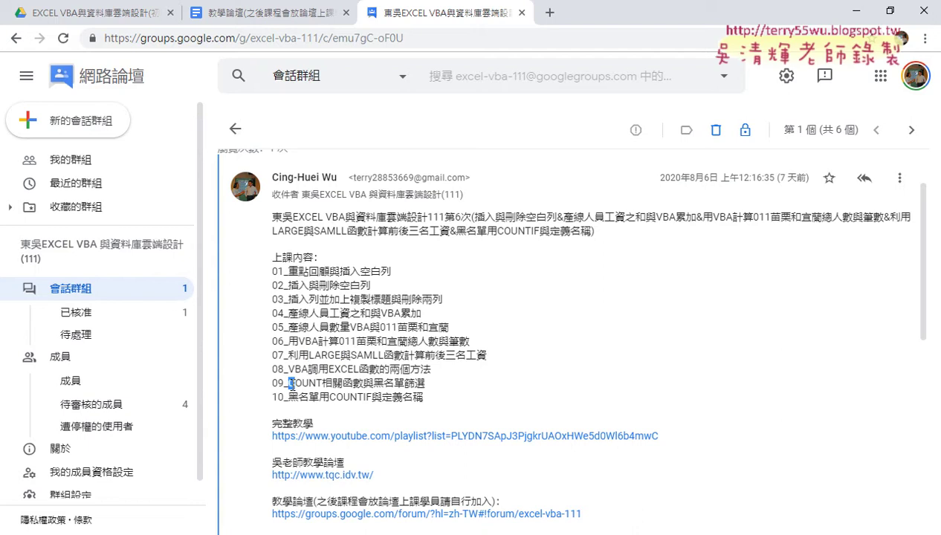
drag(291, 382, 427, 386)
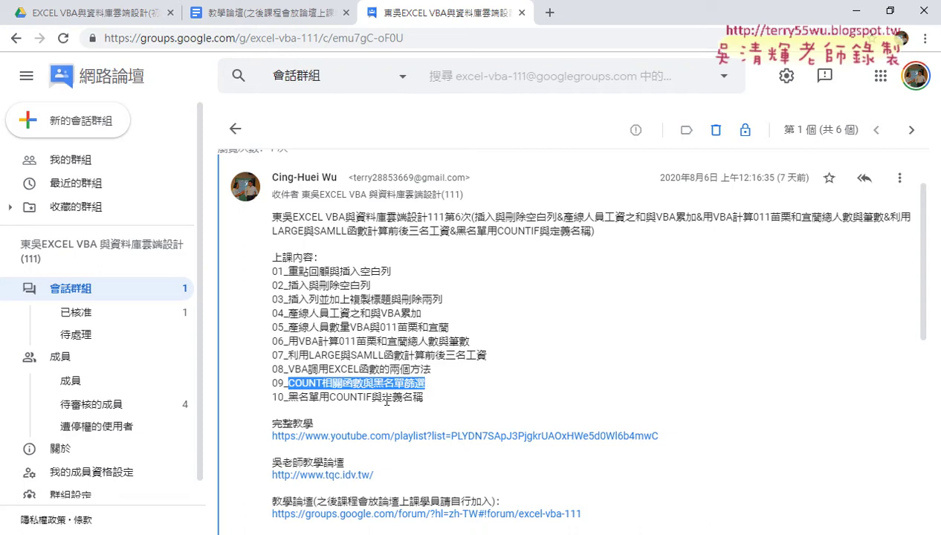
drag(381, 397, 425, 404)
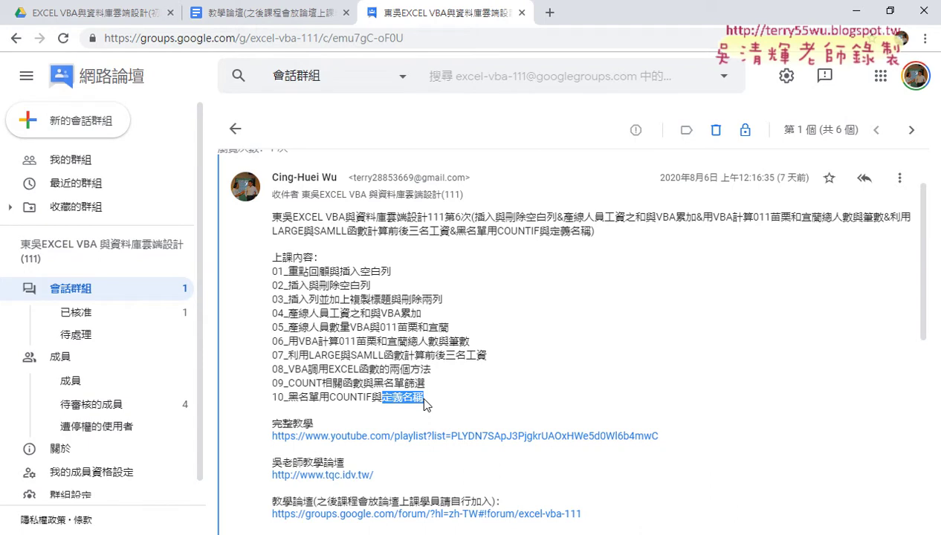
mouse_move(658, 436)
mouse_down()
mouse_move(297, 432)
mouse_move(245, 176)
mouse_up()
click(316, 378)
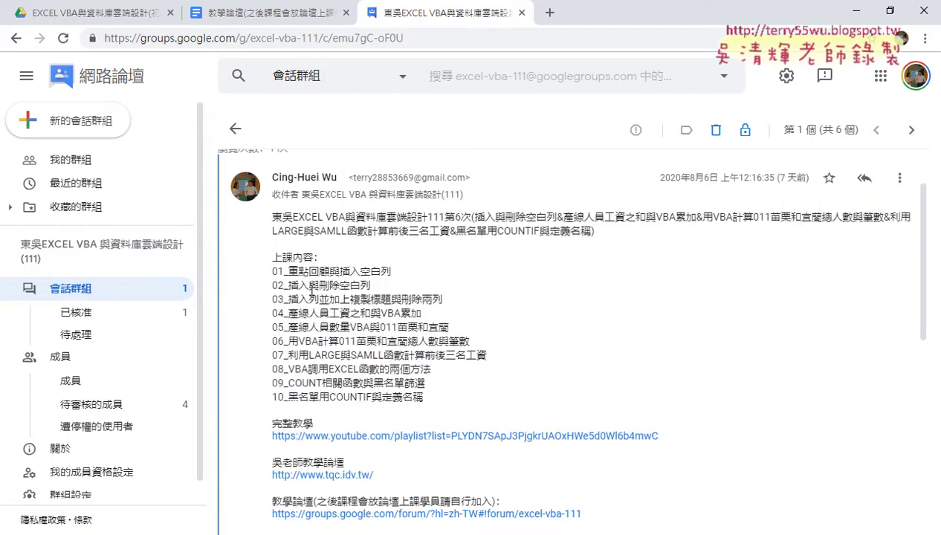
- Review the 10-video session 6 YouTube playlist, close it, and return to the Drive course folder
click(641, 437)
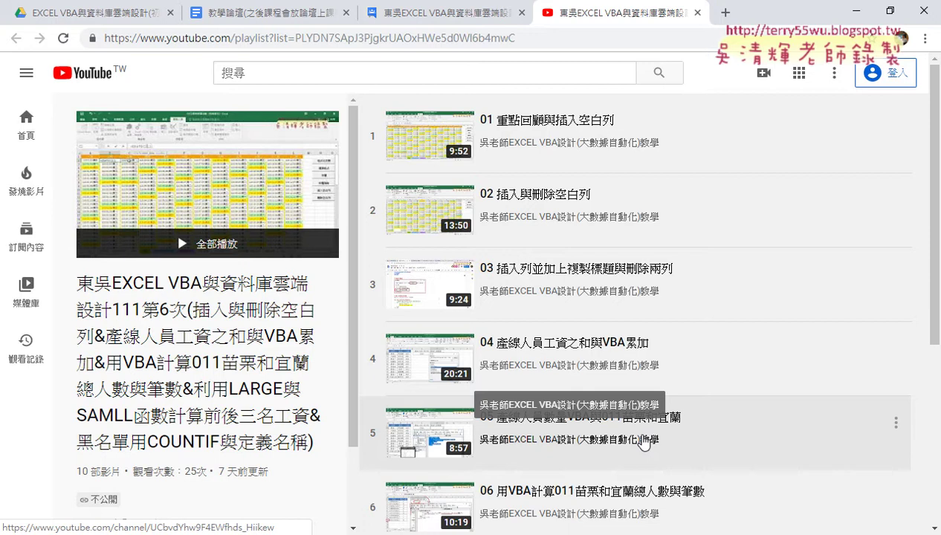
click(697, 13)
click(112, 12)
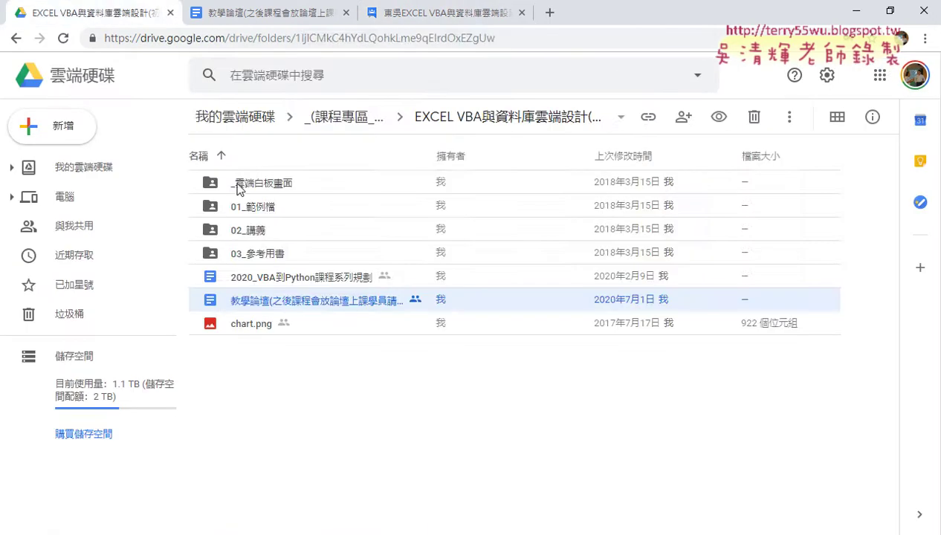
- Go through _雲端白板畫面 into 04_數學函數 and open 黑名單篩選程式碼.docx in Google Docs
double_click(259, 191)
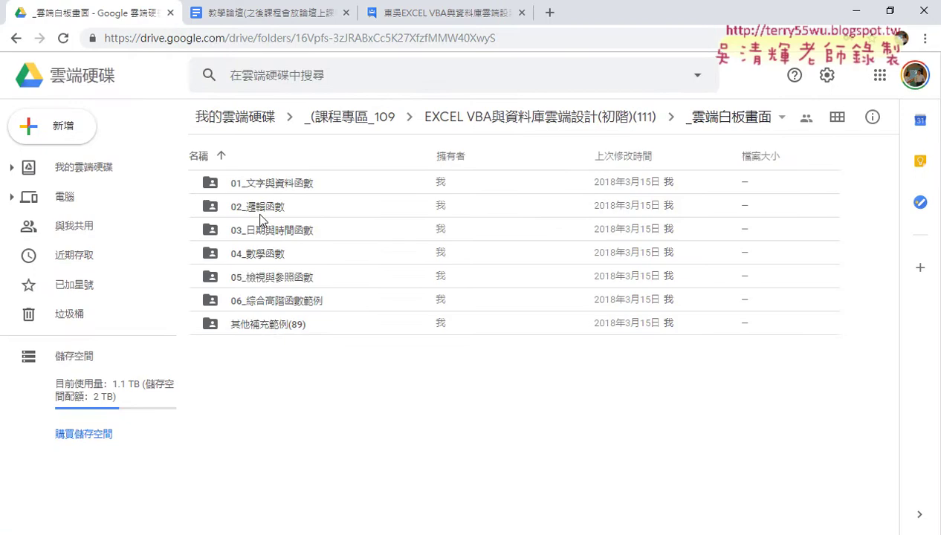
double_click(259, 254)
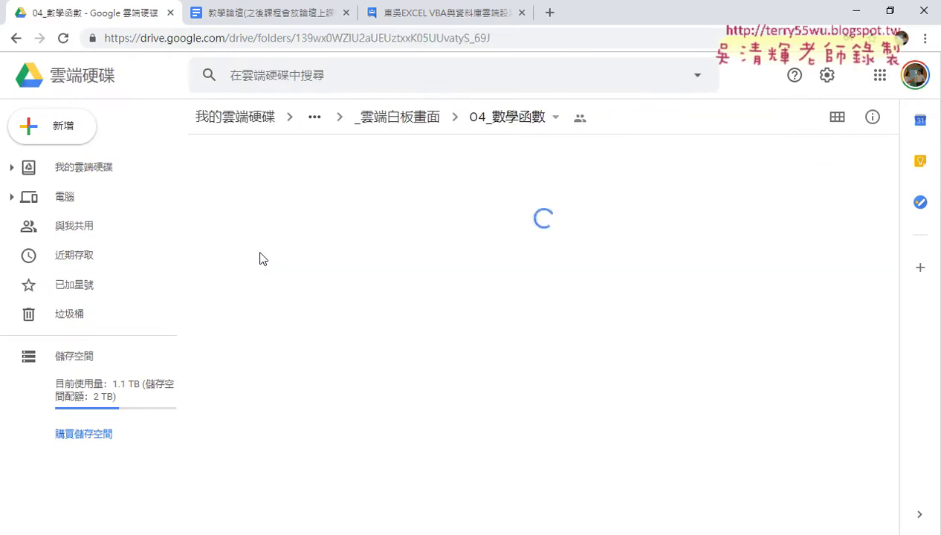
scroll(260, 321, down, 5)
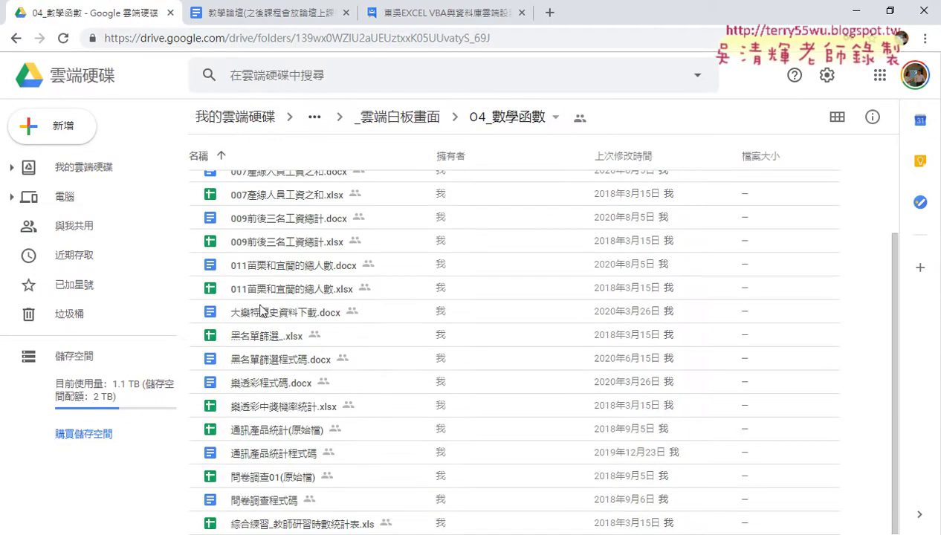
click(269, 362)
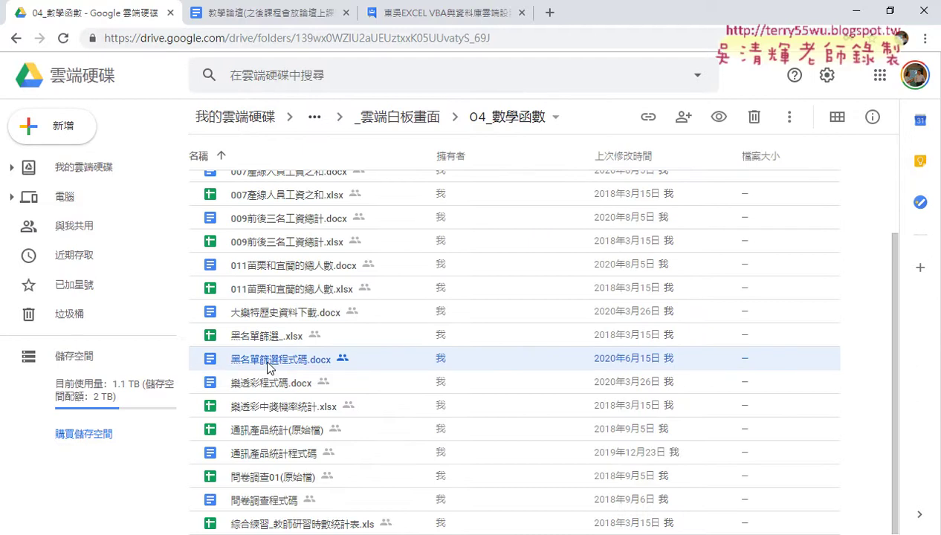
double_click(269, 364)
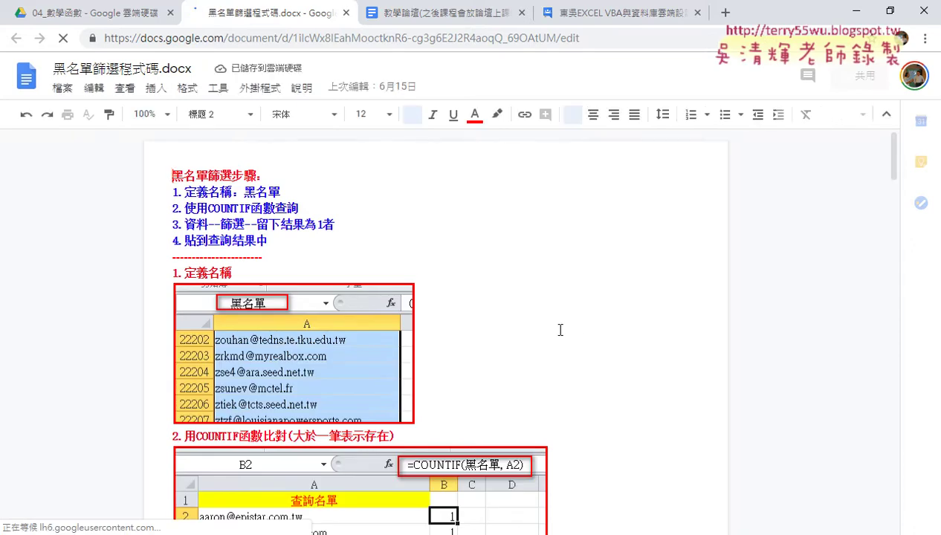
scroll(557, 323, down, 3)
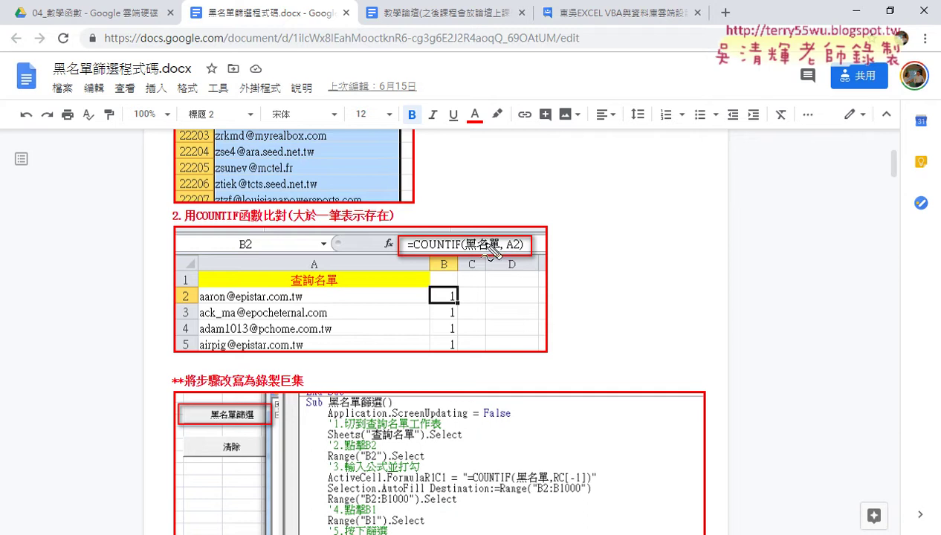
- Sketch and clear a red T-3 note, then show Excel's 黑名單篩選 workbook on 查詢結果
mouse_move(490, 157)
mouse_down()
mouse_move(523, 156)
mouse_move(507, 190)
mouse_move(518, 177)
mouse_move(554, 170)
mouse_move(521, 201)
mouse_move(569, 199)
mouse_up()
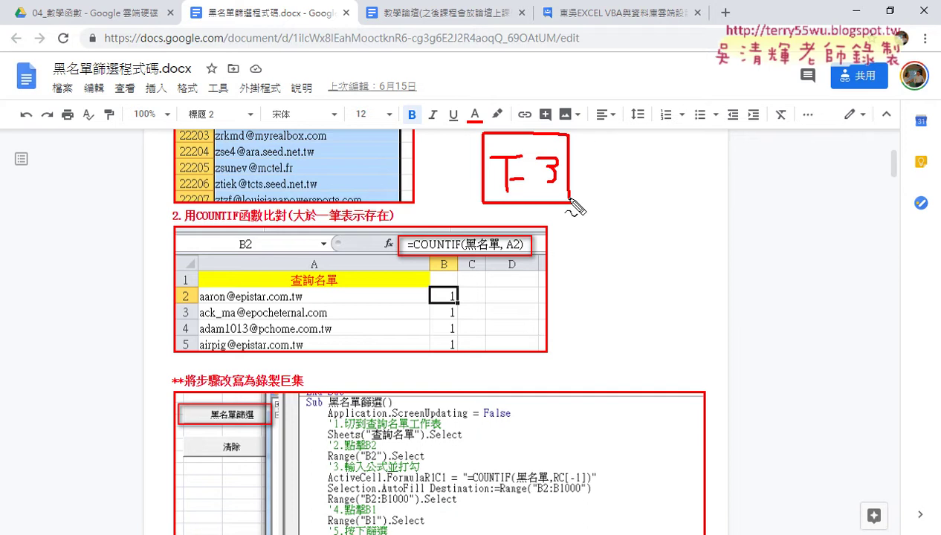
key(Escape)
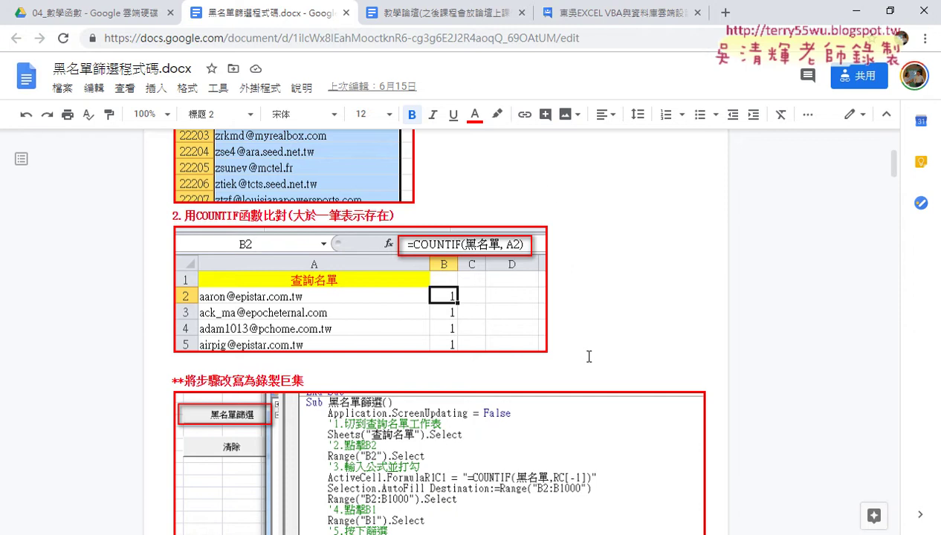
scroll(580, 349, down, 2)
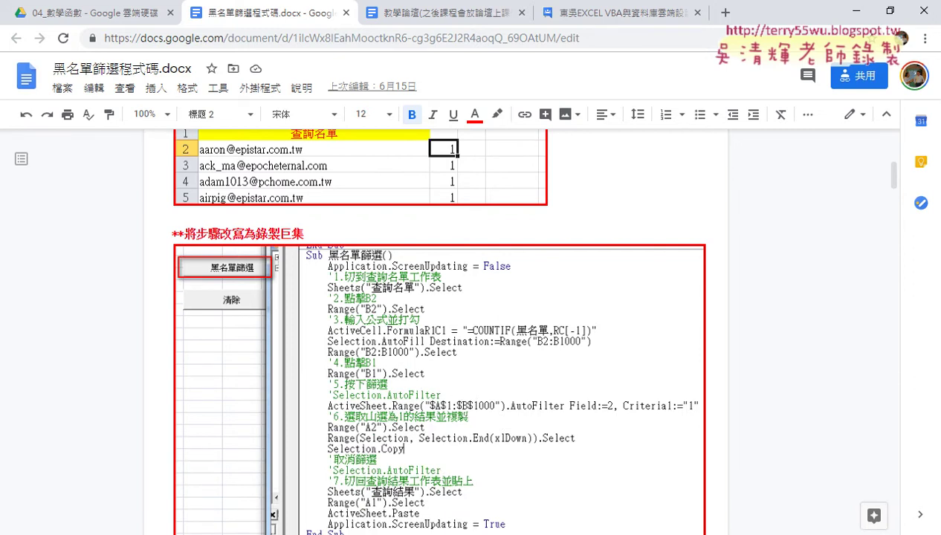
mouse_move(379, 418)
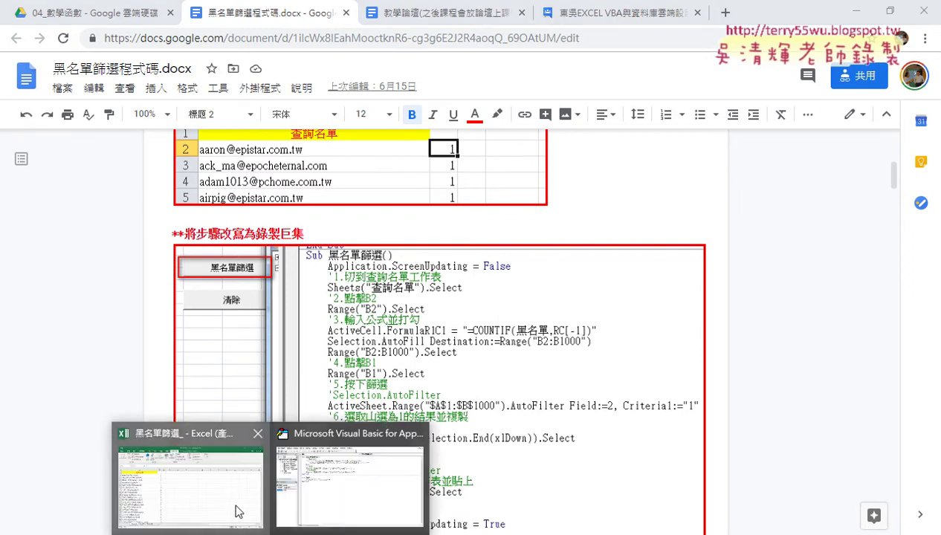
click(236, 509)
click(221, 508)
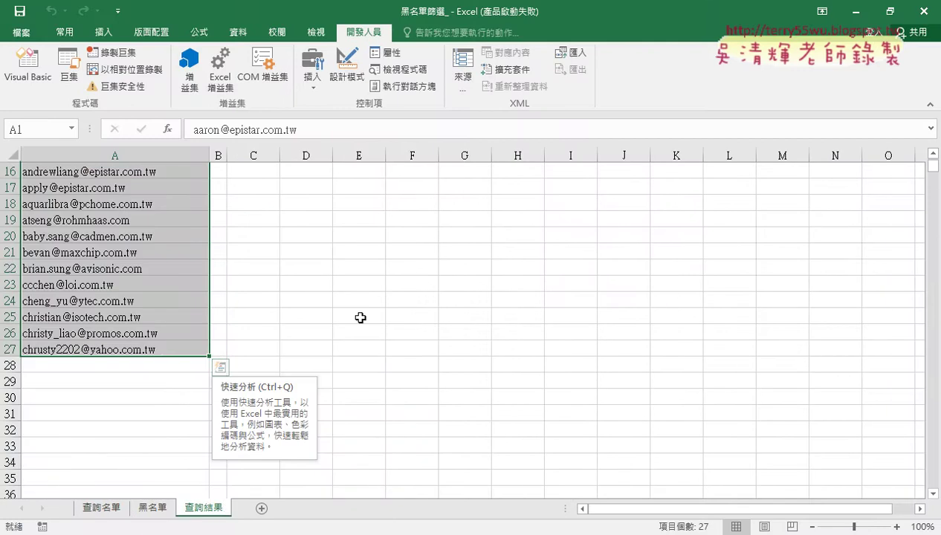
- Clear 查詢結果 and run the 黑名單篩選VBA macro to list the 27 matched e-mails
click(933, 153)
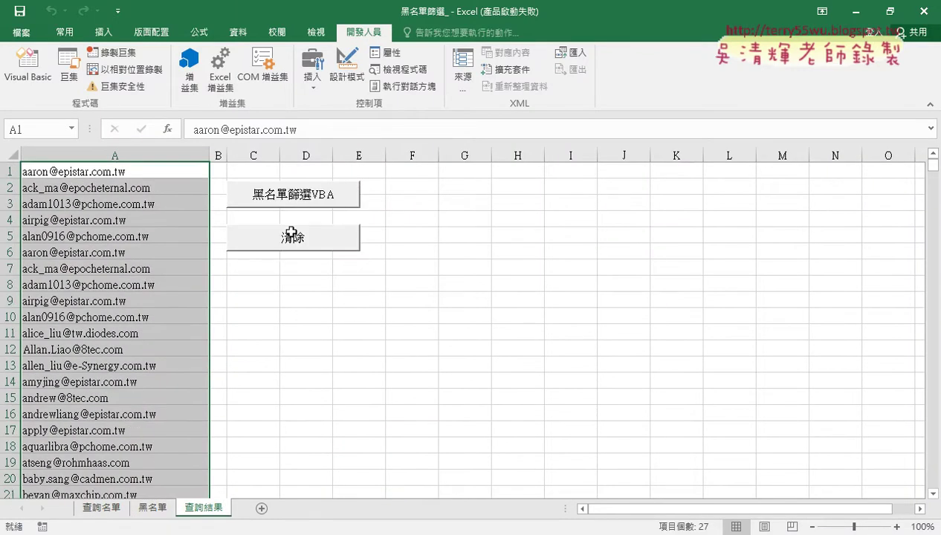
click(304, 248)
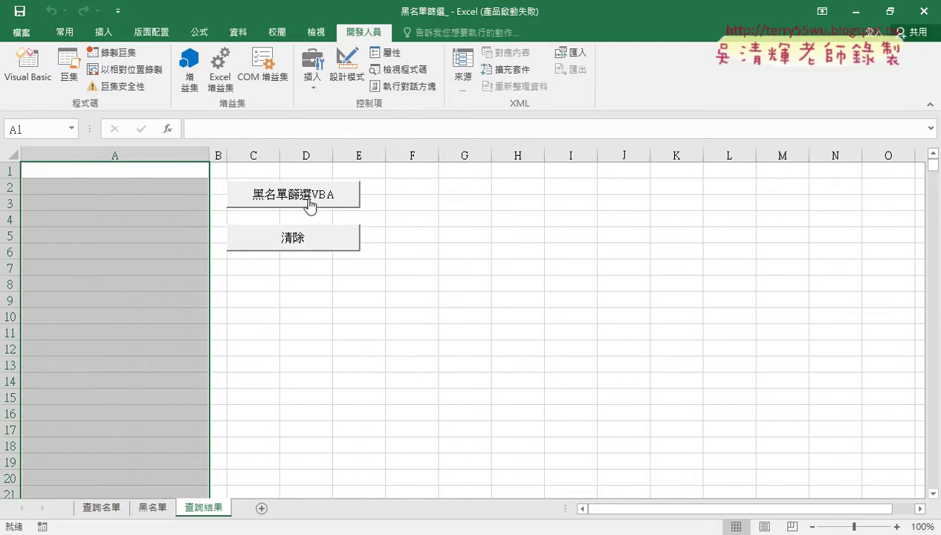
click(310, 200)
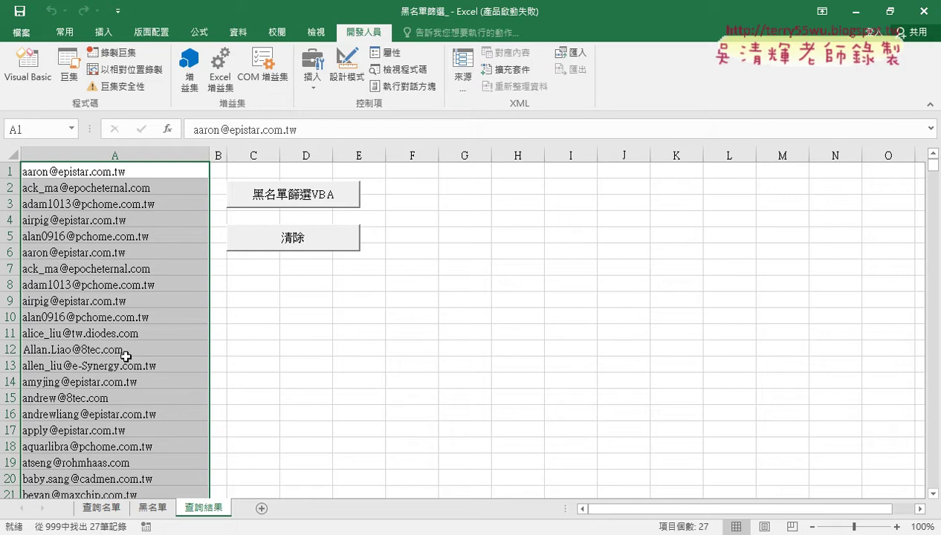
- Clear and rerun the macro, clear again, then inspect the COUNTIF formula in 查詢名單 B2
click(346, 248)
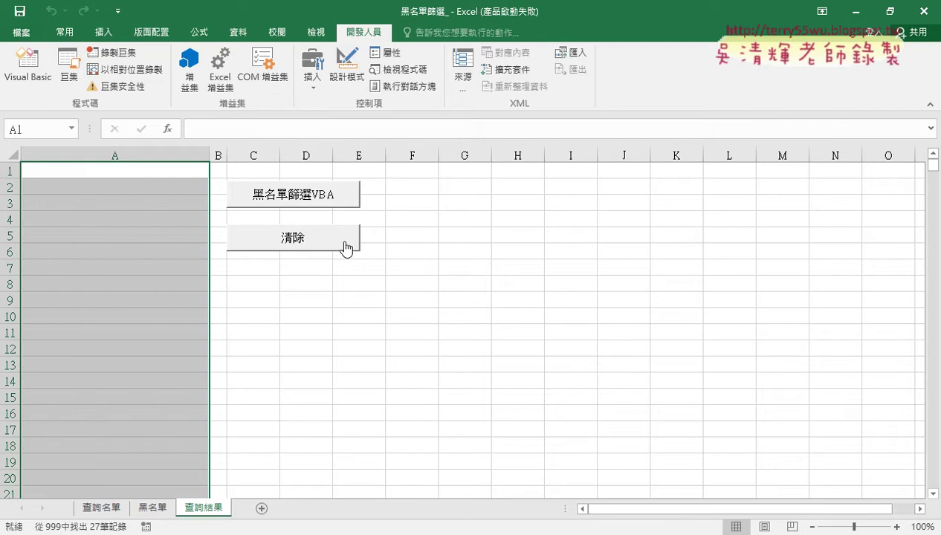
click(321, 195)
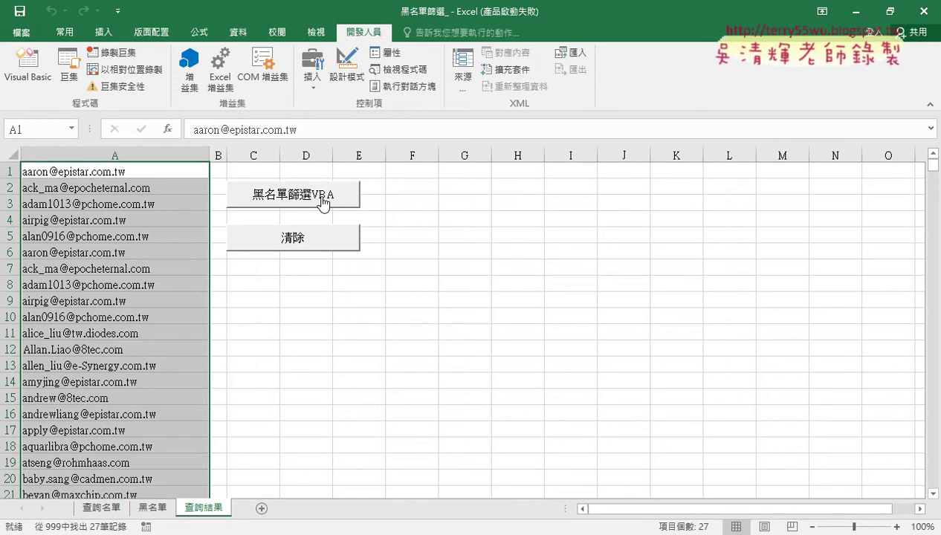
click(291, 239)
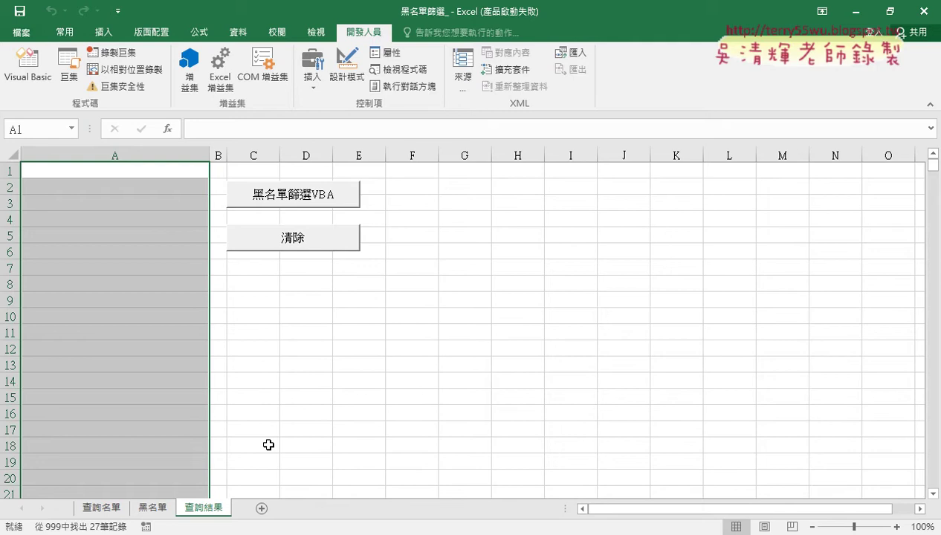
click(109, 508)
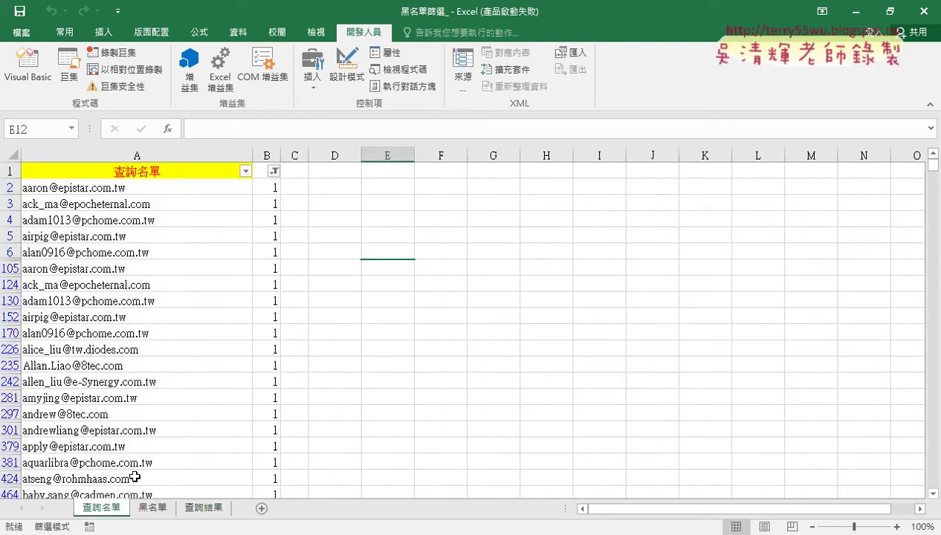
click(267, 191)
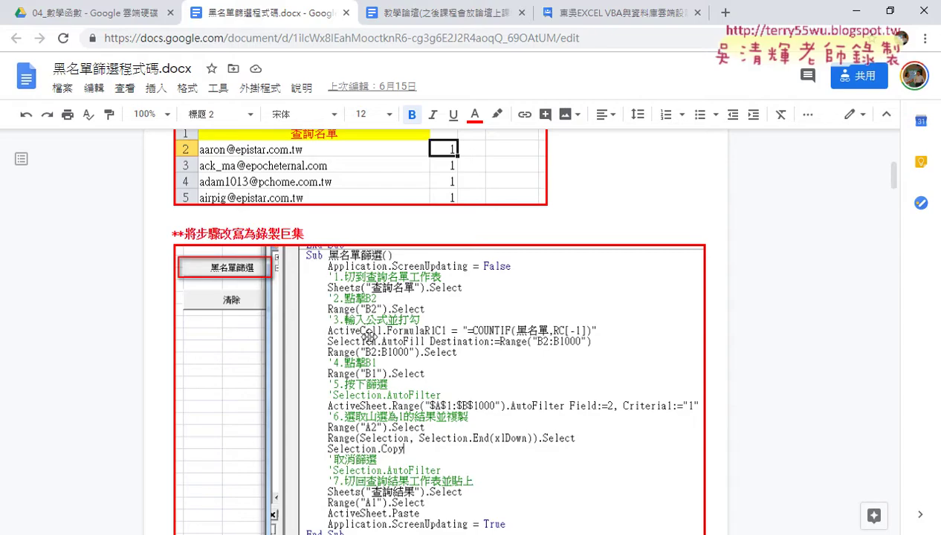
scroll(366, 332, down, 1)
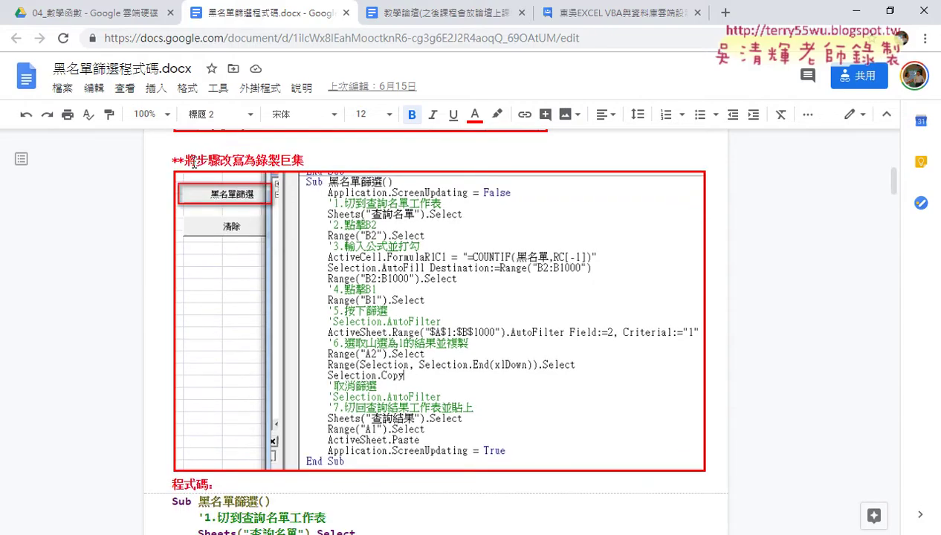
drag(195, 161, 303, 162)
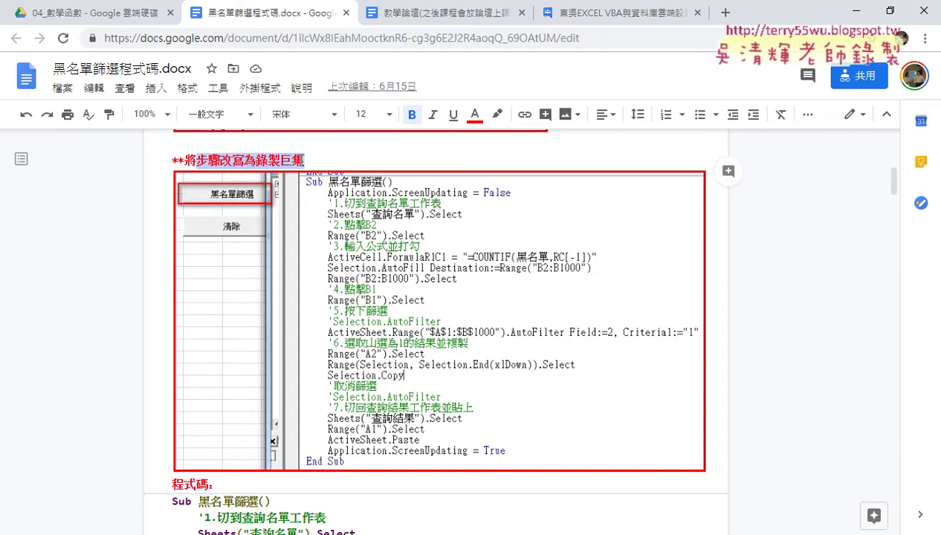
scroll(308, 349, down, 4)
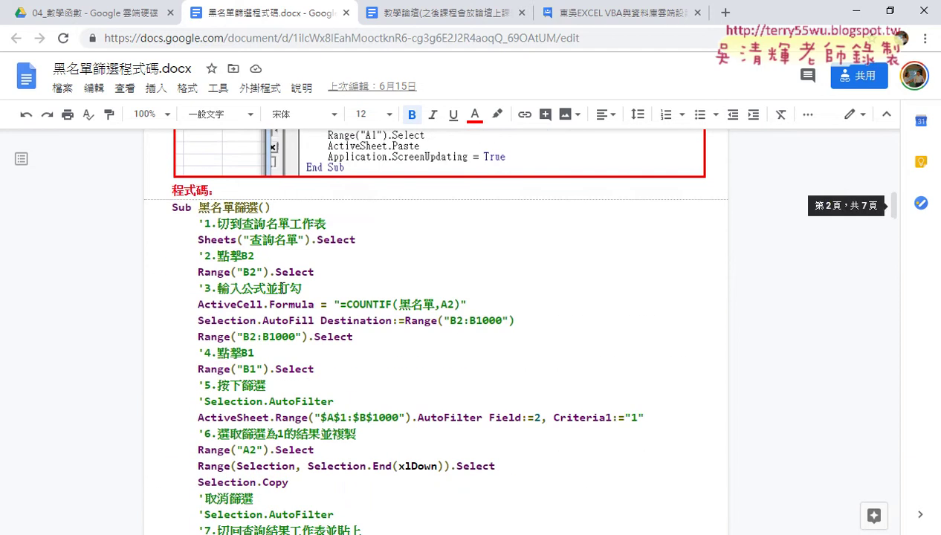
drag(193, 223, 349, 221)
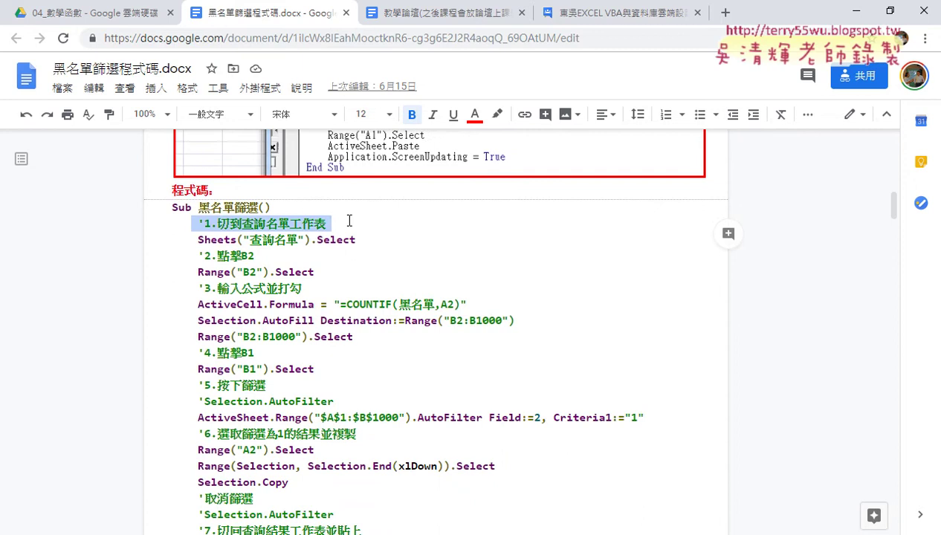
click(282, 532)
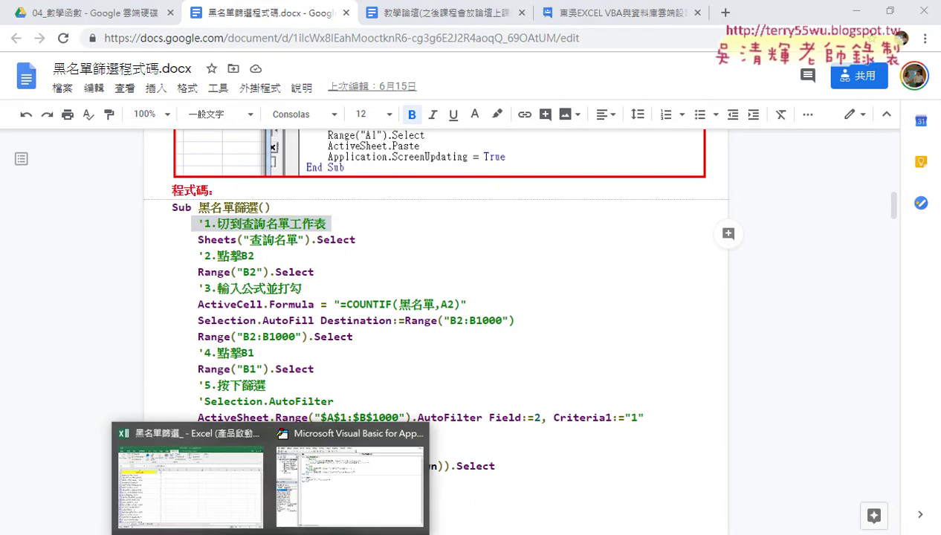
click(245, 493)
click(205, 509)
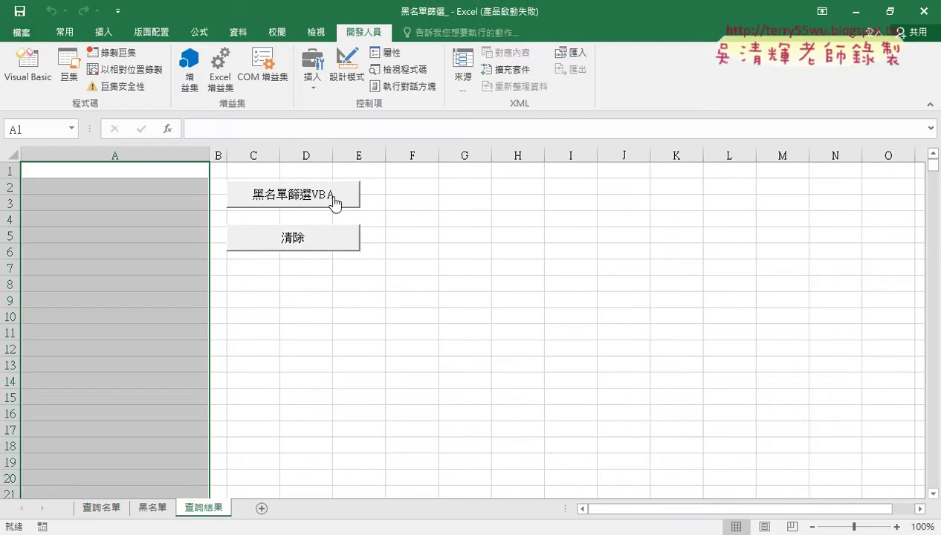
- On the 查詢名單 sheet, copy B2's =COUNTIF(黑名單,A2) formula down column B
click(98, 508)
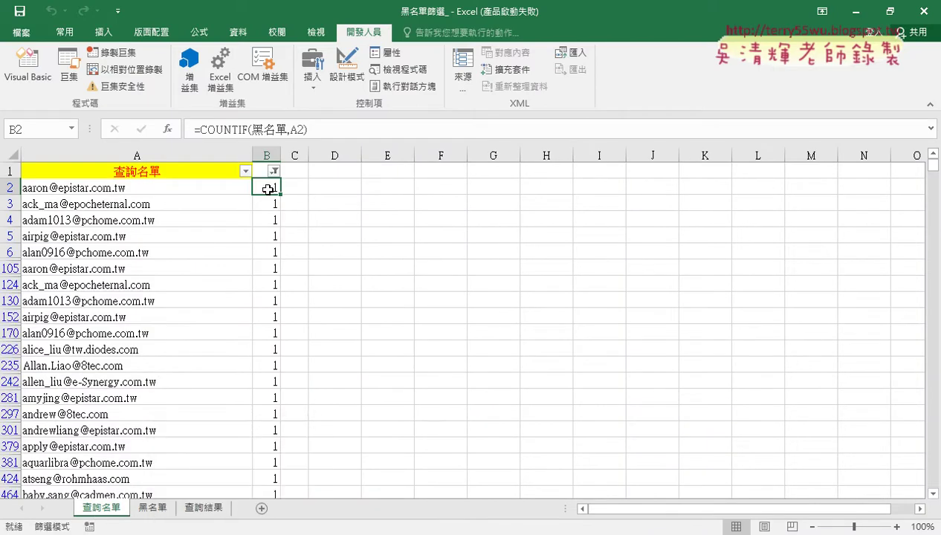
click(225, 130)
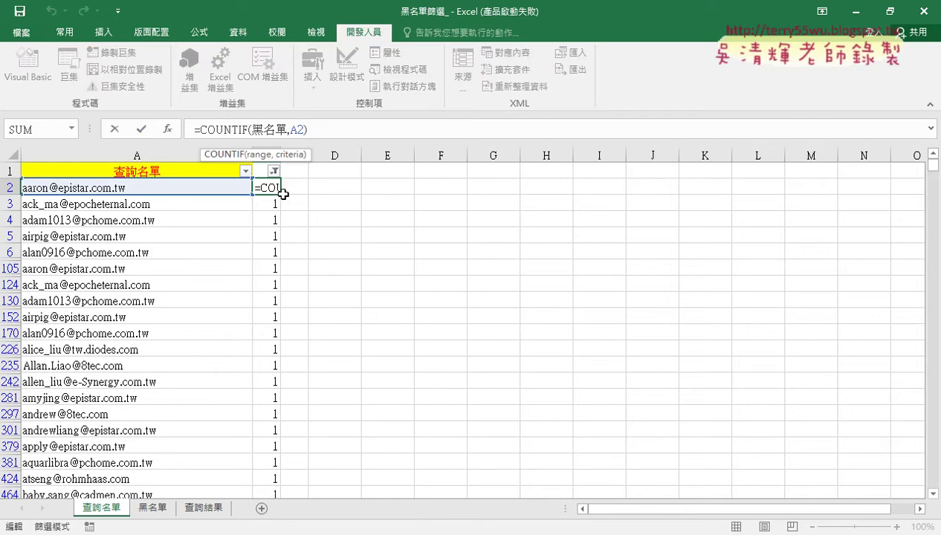
key(Escape)
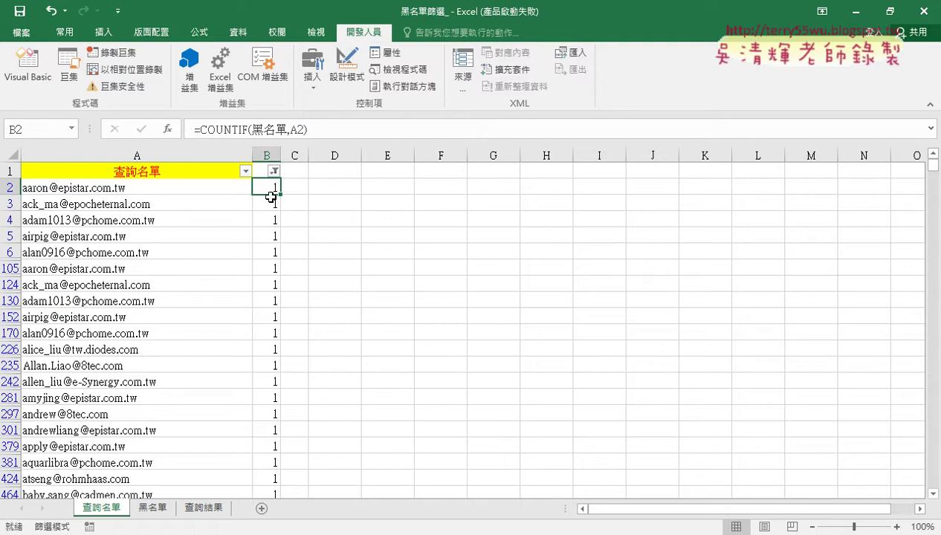
double_click(279, 195)
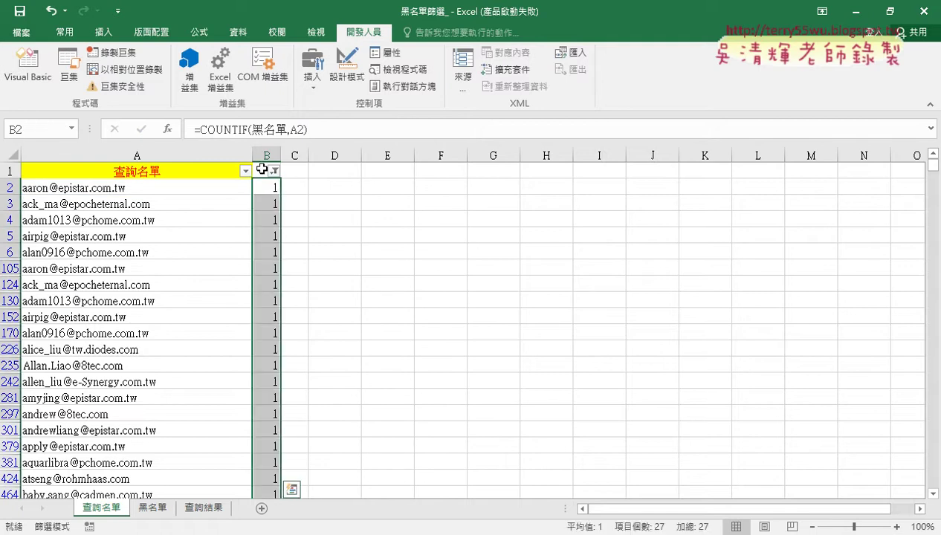
click(262, 169)
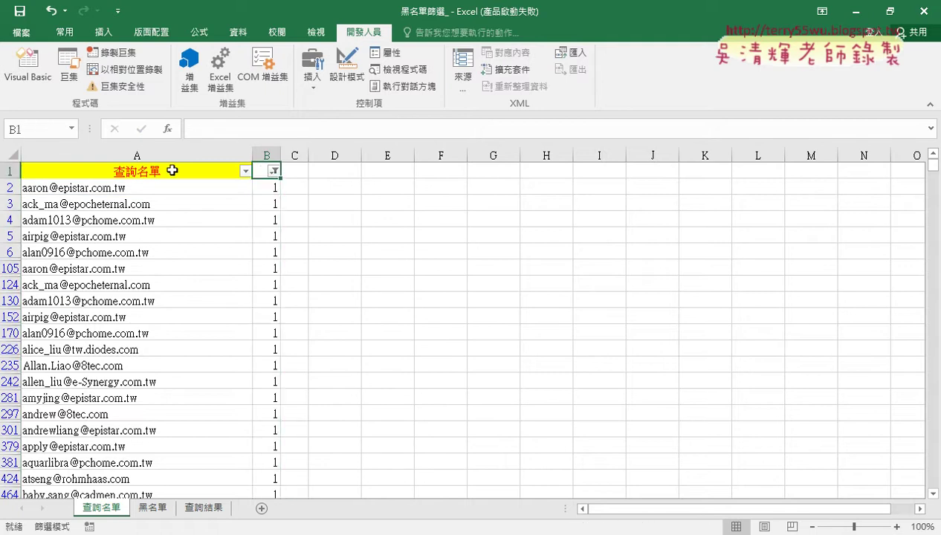
click(242, 37)
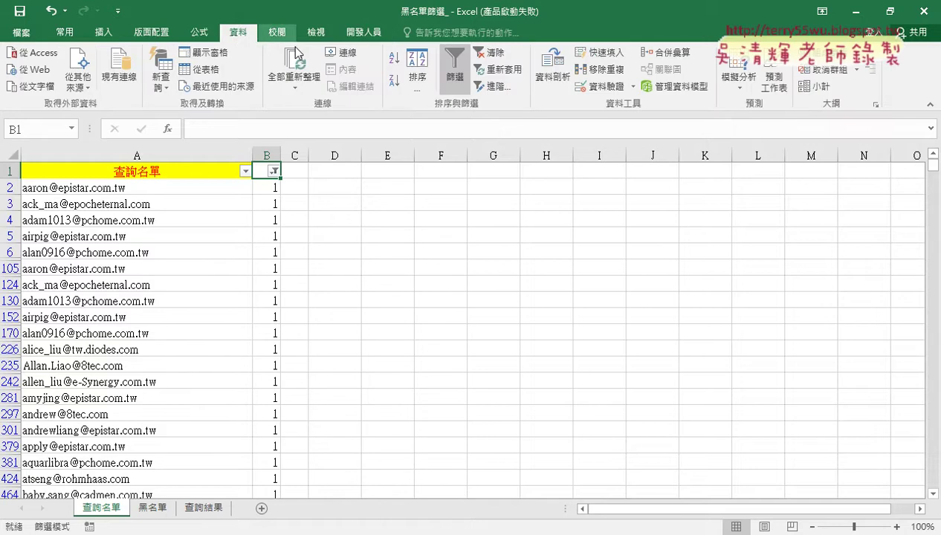
- Clear the existing filter, then filter column B to show only rows with count 1
click(456, 65)
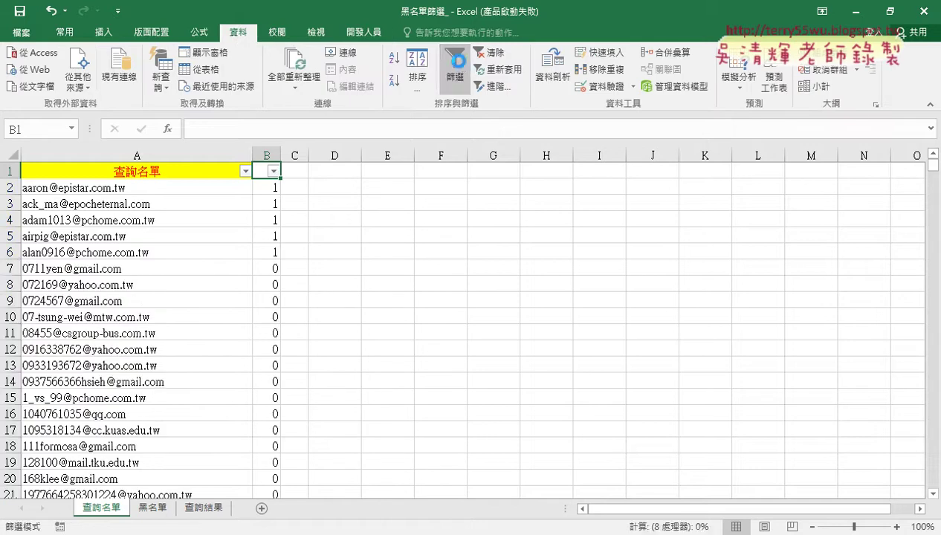
click(273, 171)
click(126, 324)
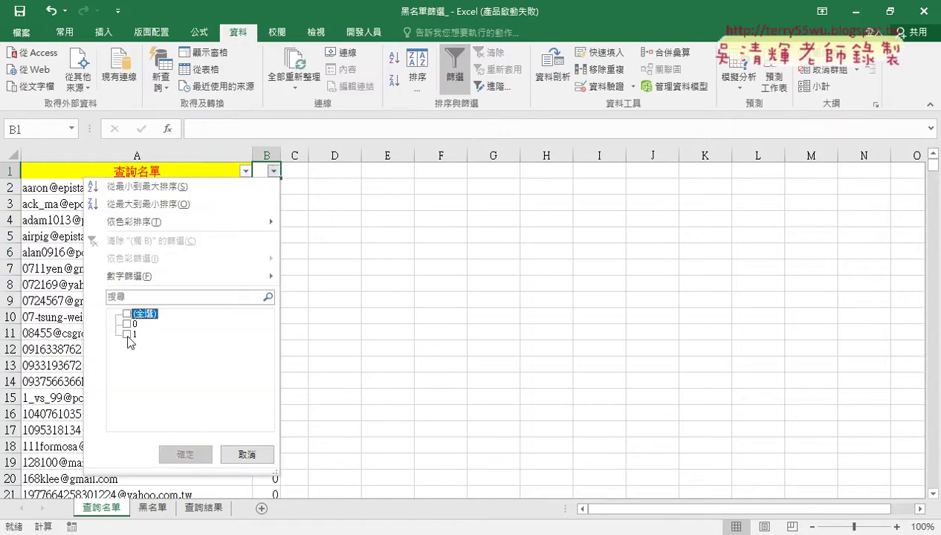
click(185, 455)
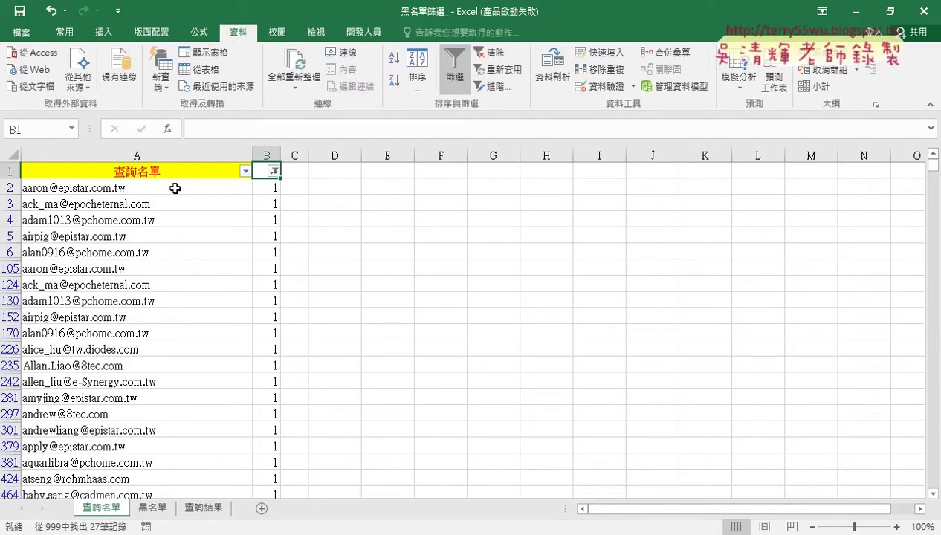
- Copy the filtered email addresses from A2 down and paste them at A1 of 查詢結果
click(175, 188)
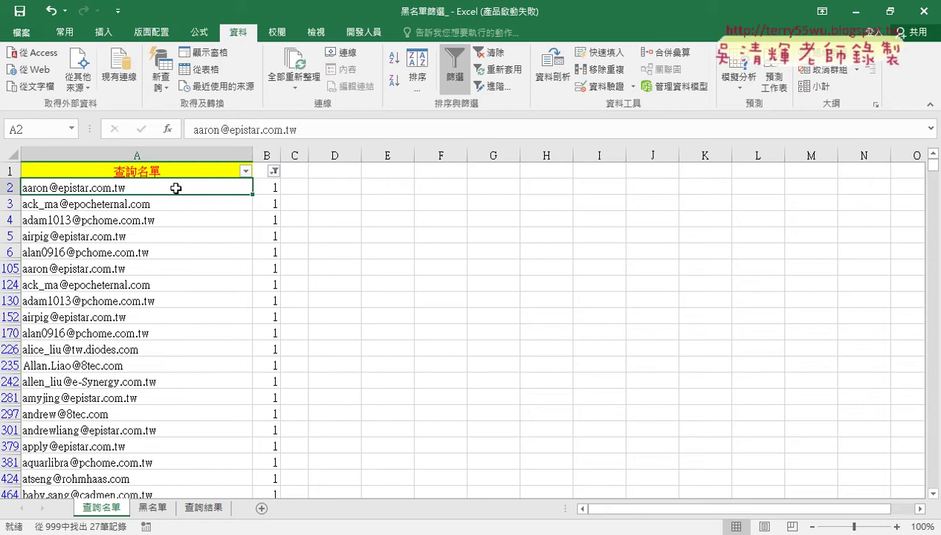
key(ctrl+shift+Down)
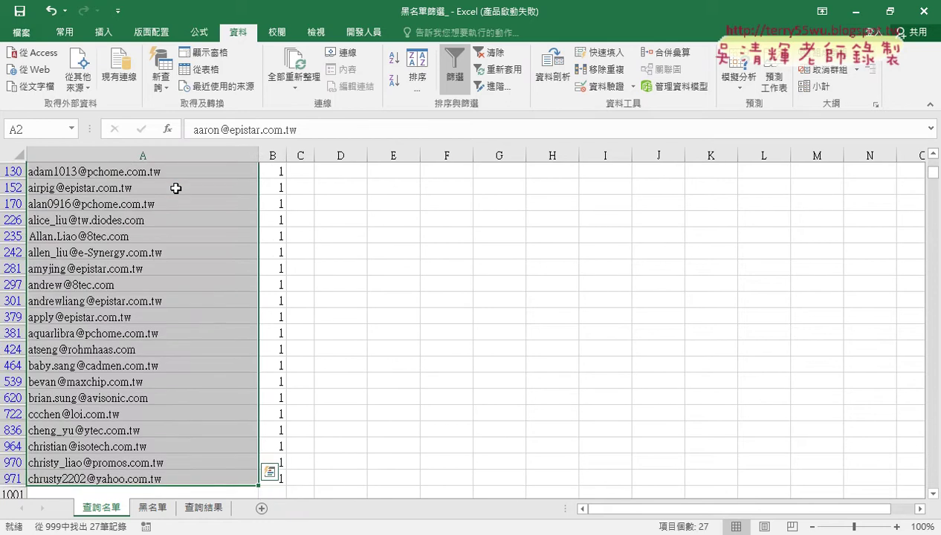
key(ctrl+c)
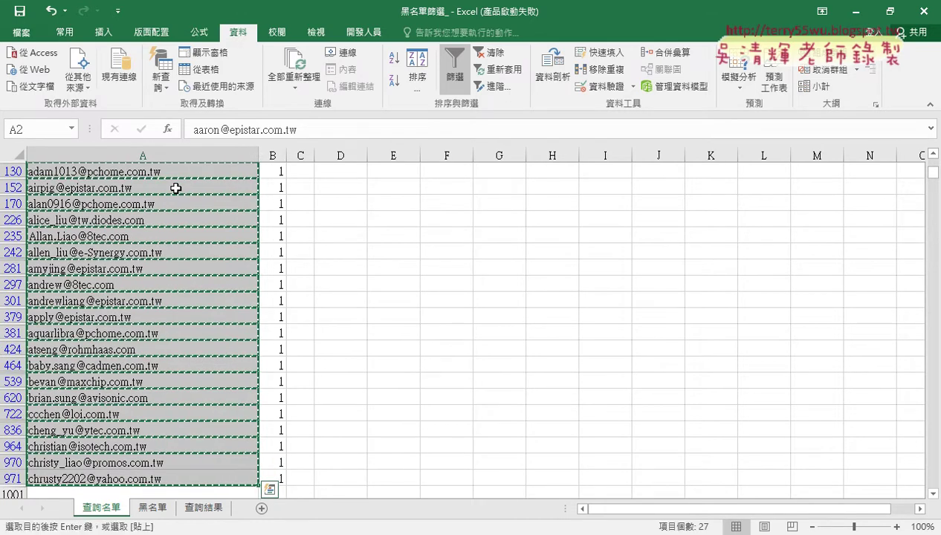
click(201, 509)
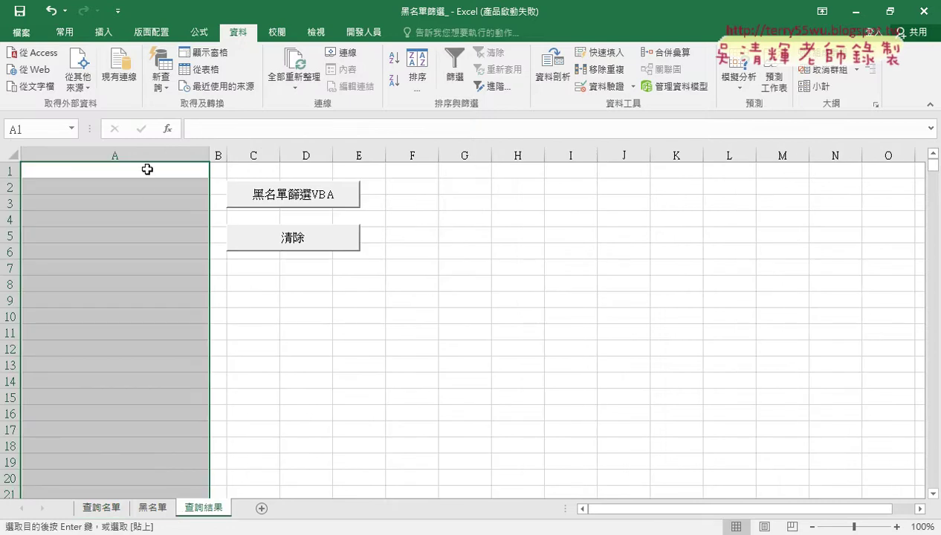
click(147, 170)
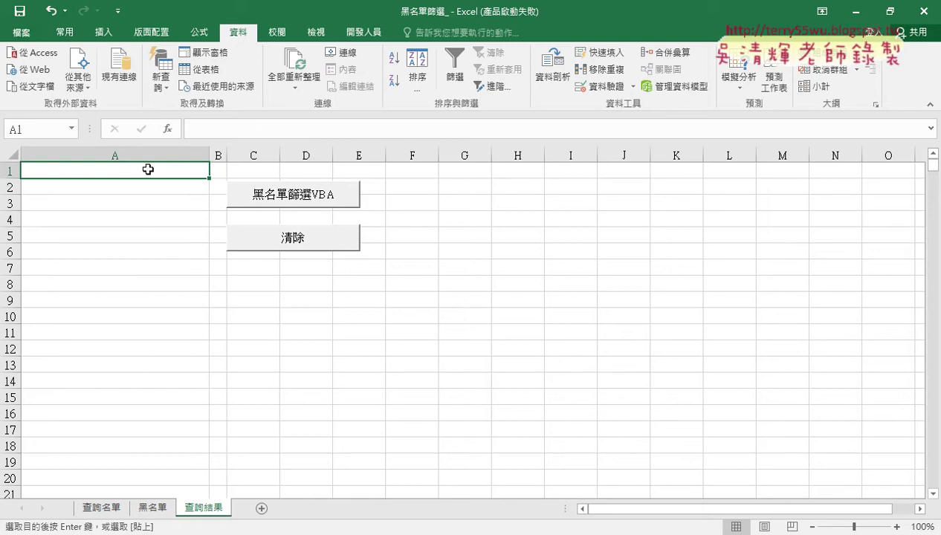
key(ctrl+v)
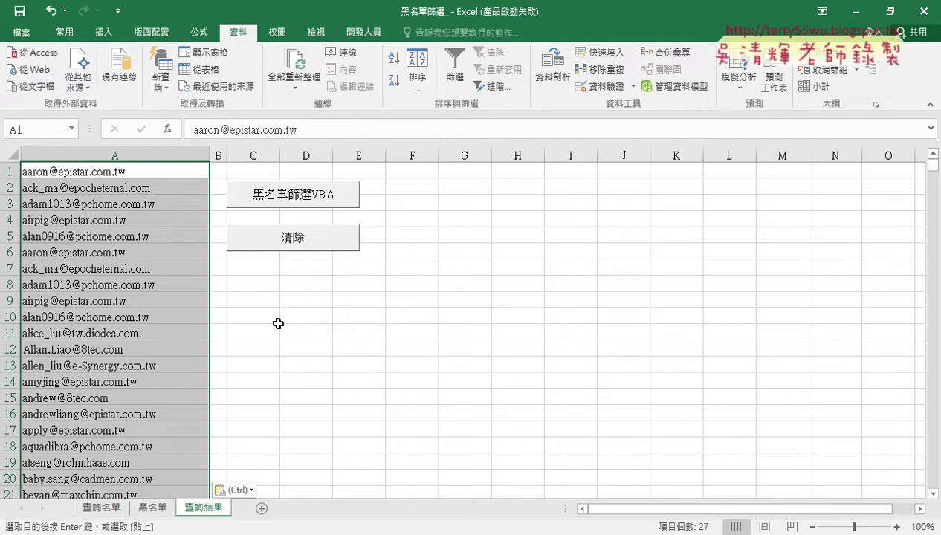
- Delete the pasted emails from A1:A27 on 查詢結果, leaving the sheet empty
click(301, 331)
click(152, 170)
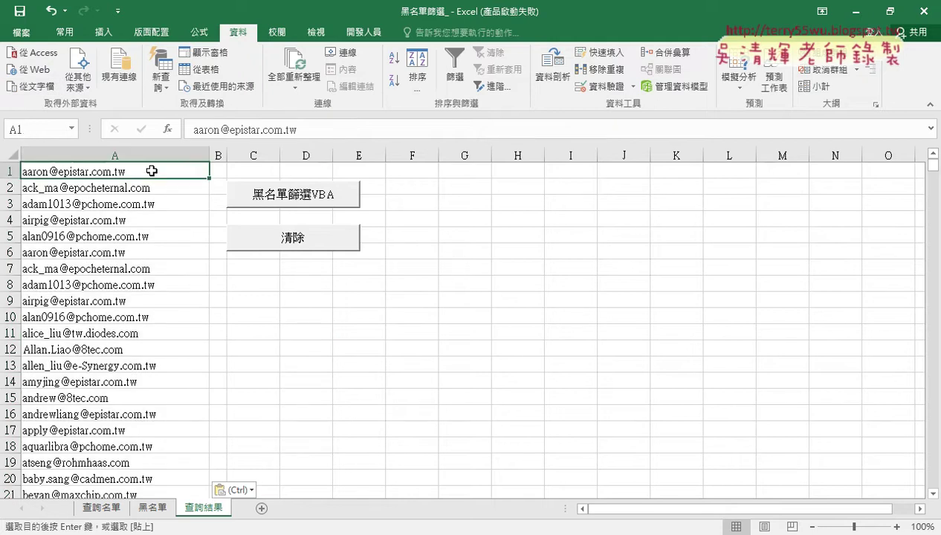
key(ctrl+shift+Down)
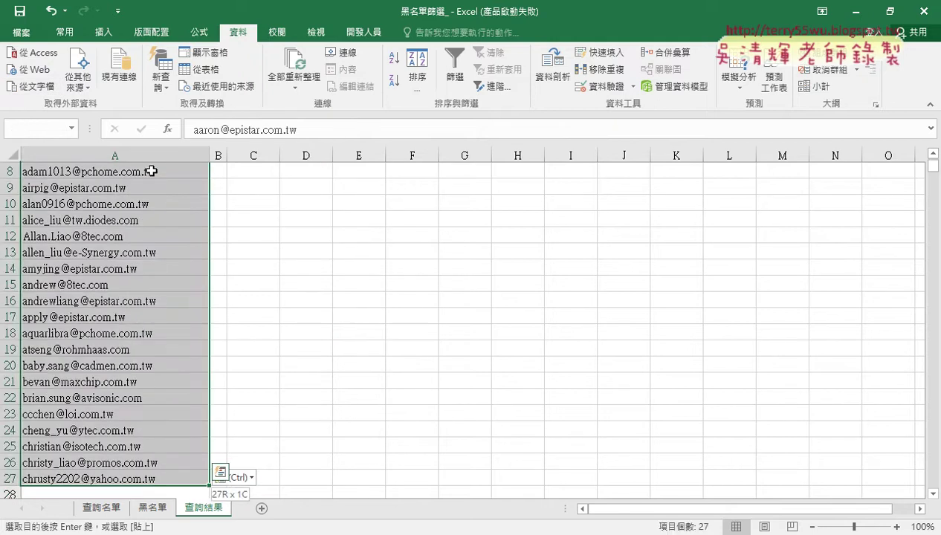
key(Delete)
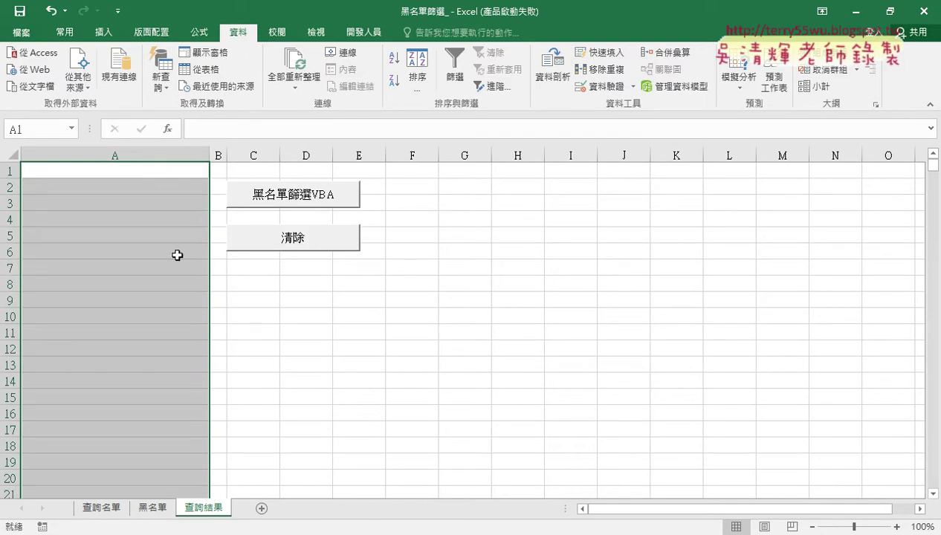
key(alt+Tab)
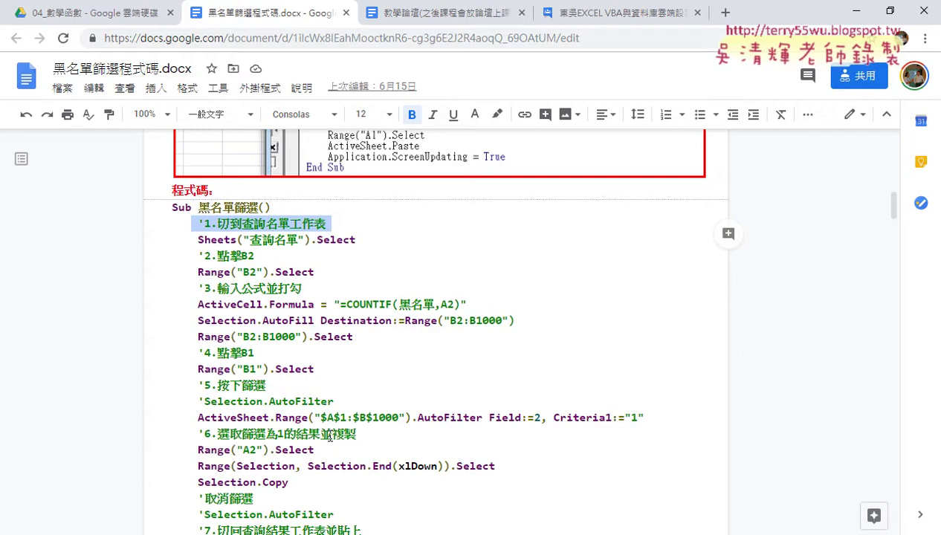
- Scroll the notes, selecting the filtering macro lines and the 精簡為VBA程式 heading
scroll(331, 436, down, 2)
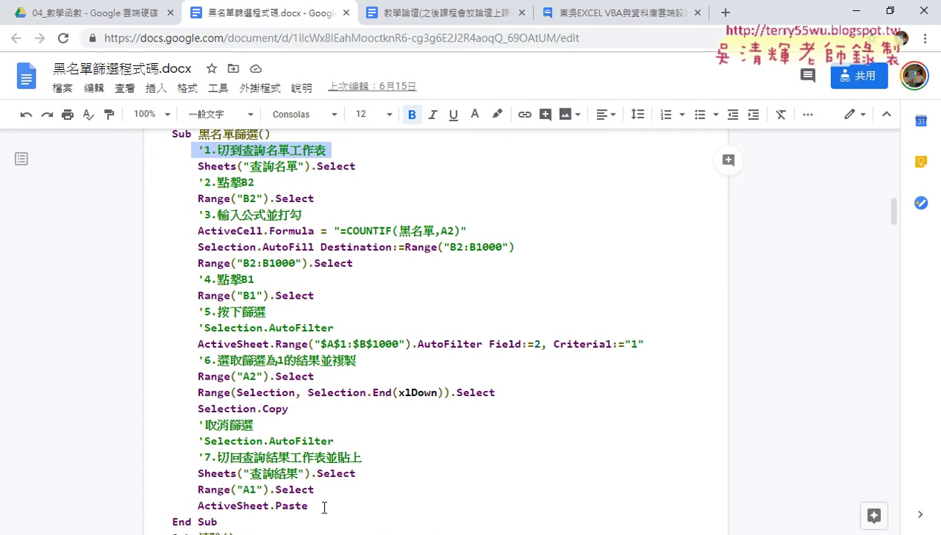
mouse_move(324, 503)
mouse_down()
mouse_move(104, 267)
mouse_move(100, 154)
mouse_up()
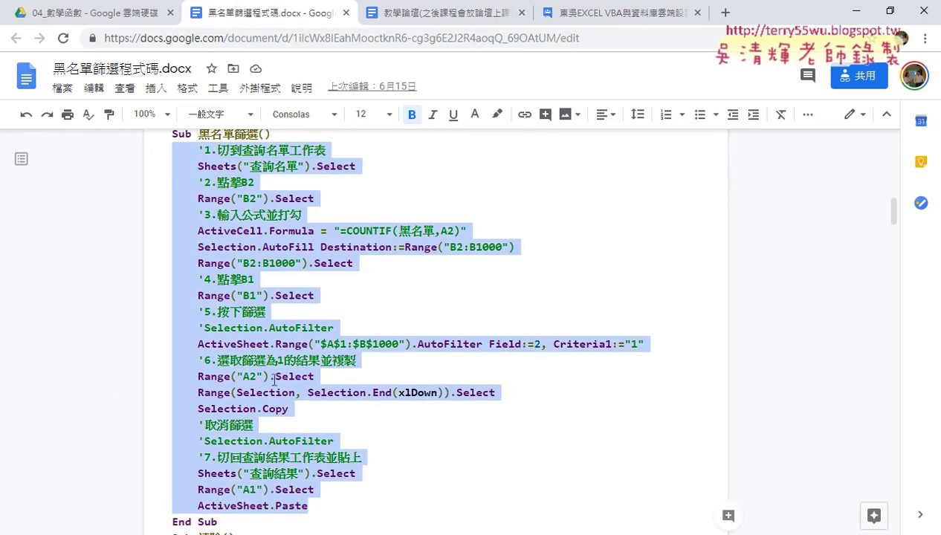
scroll(272, 383, down, 1)
scroll(279, 420, down, 3)
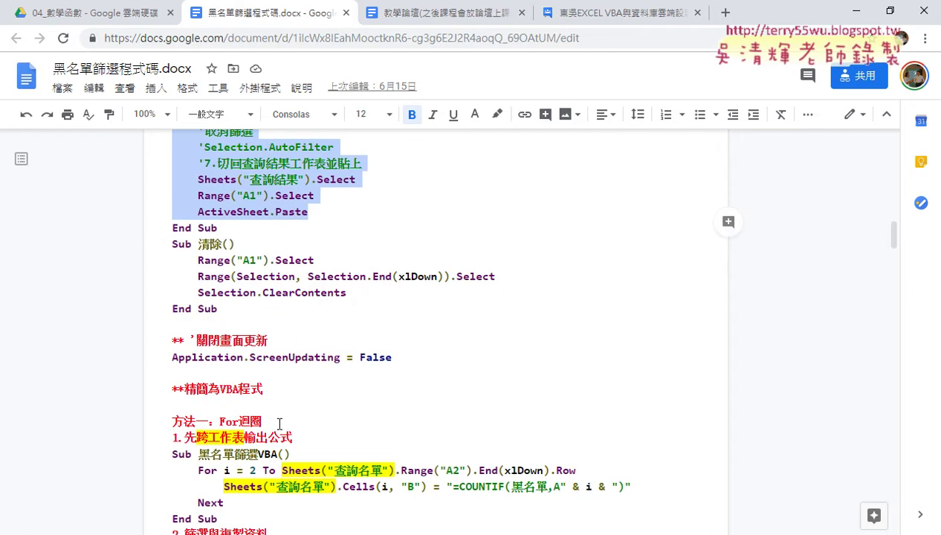
scroll(279, 424, down, 1)
scroll(279, 424, down, 1)
scroll(279, 424, down, 1)
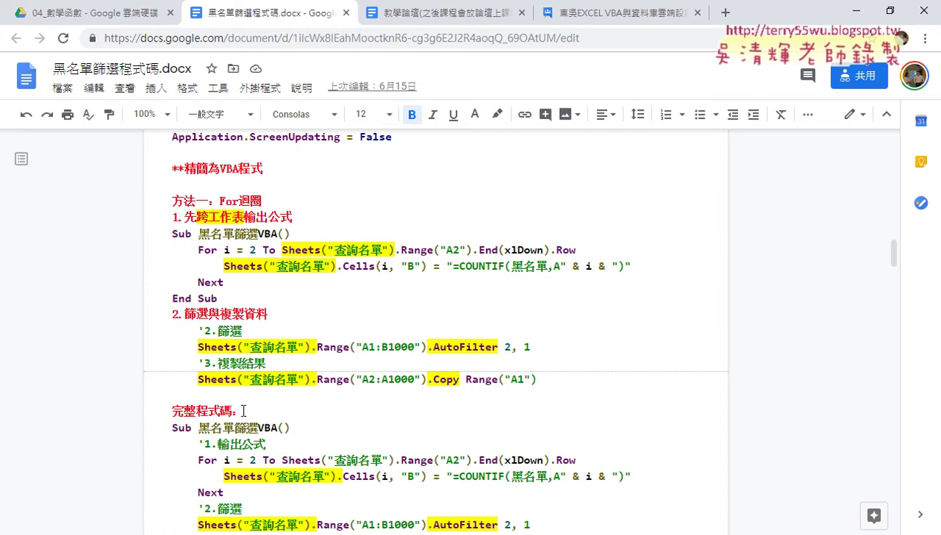
drag(185, 168, 266, 169)
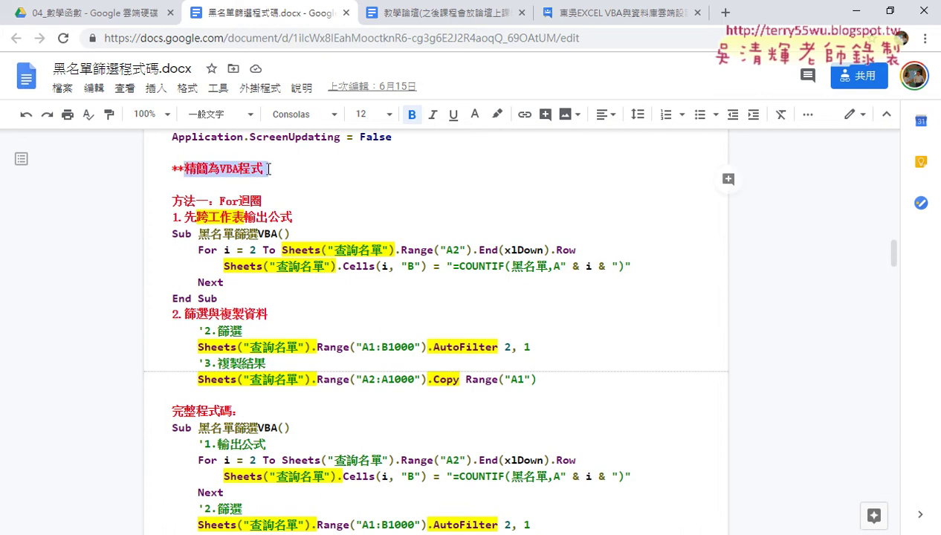
- Highlight the complete 黑名單篩選VBA code and its loop, filter and copy lines, then minimize
scroll(374, 337, down, 1)
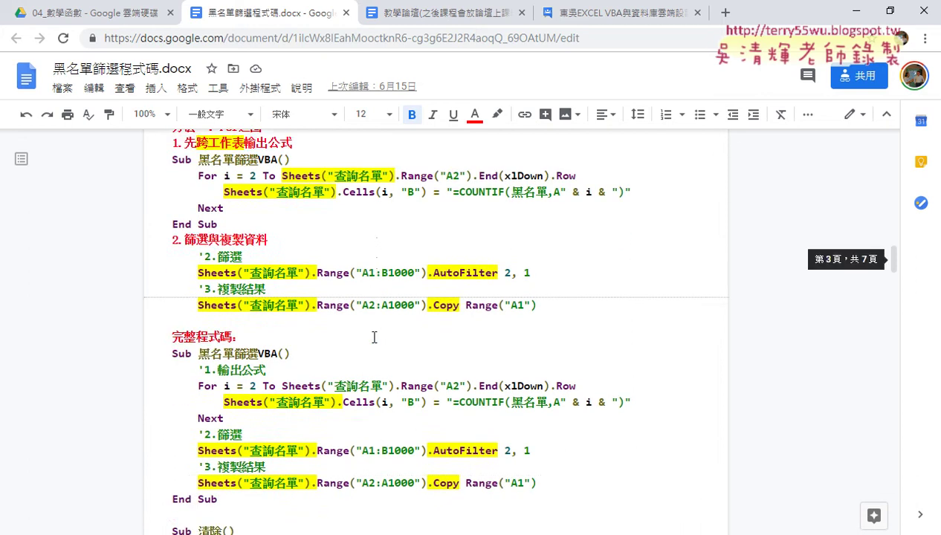
scroll(374, 337, down, 1)
scroll(364, 339, down, 1)
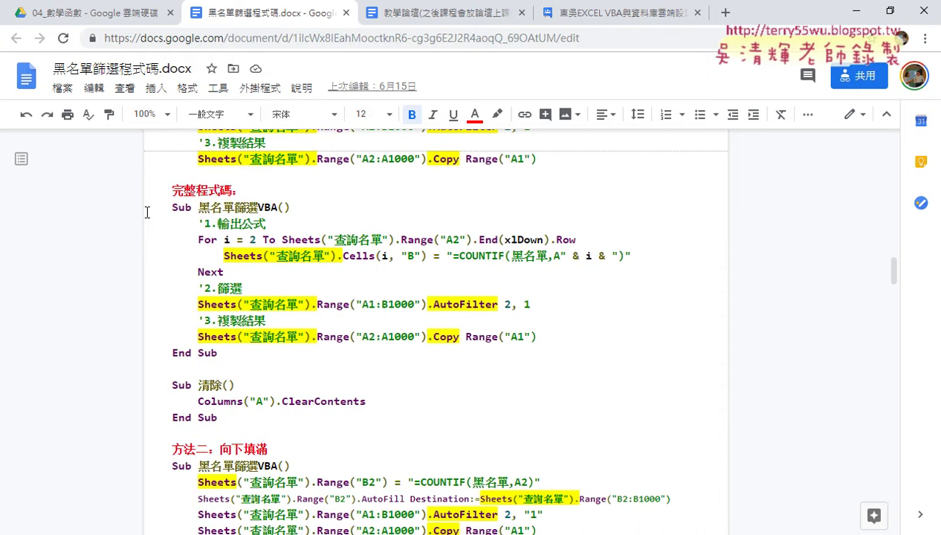
drag(218, 353, 165, 205)
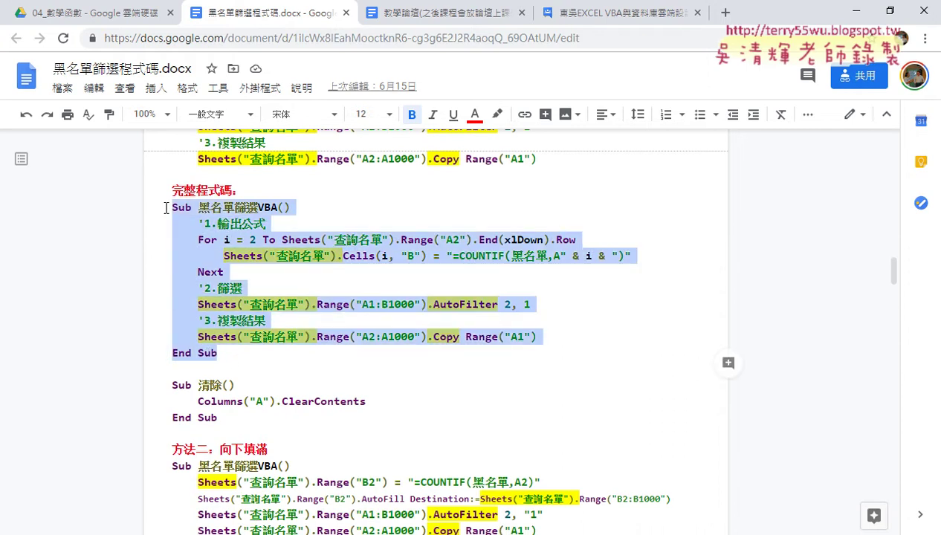
click(314, 272)
drag(553, 339, 168, 232)
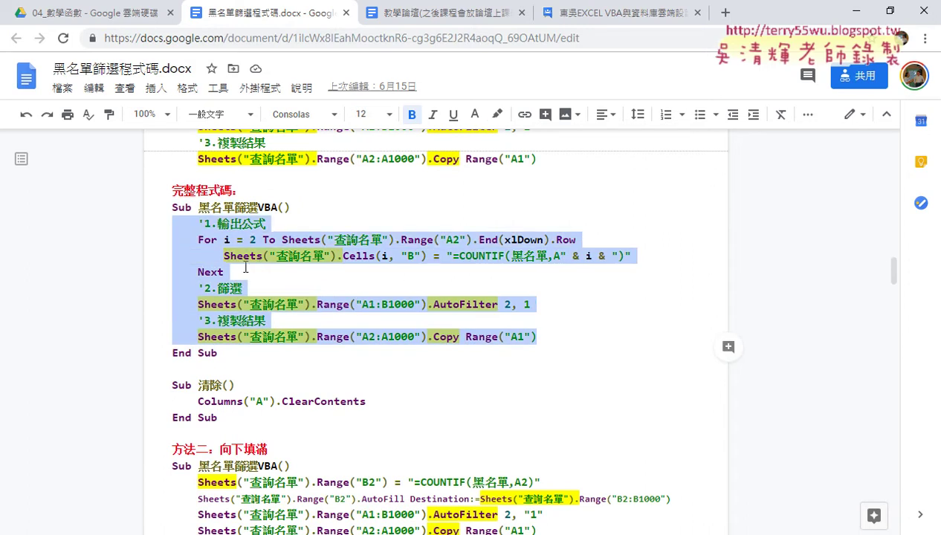
click(857, 10)
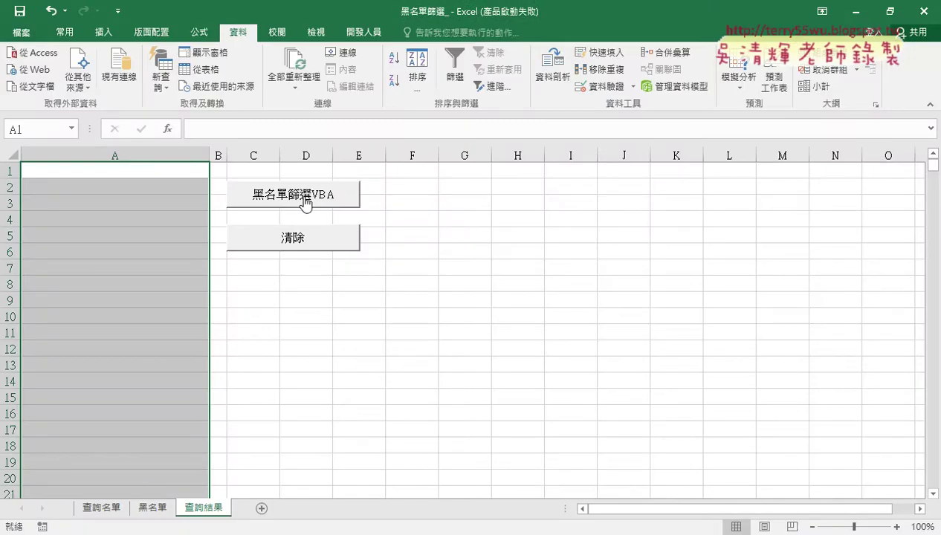
- Run the 黑名單篩選VBA button, clear with 清除, then edit its macro via 指定巨集
click(305, 199)
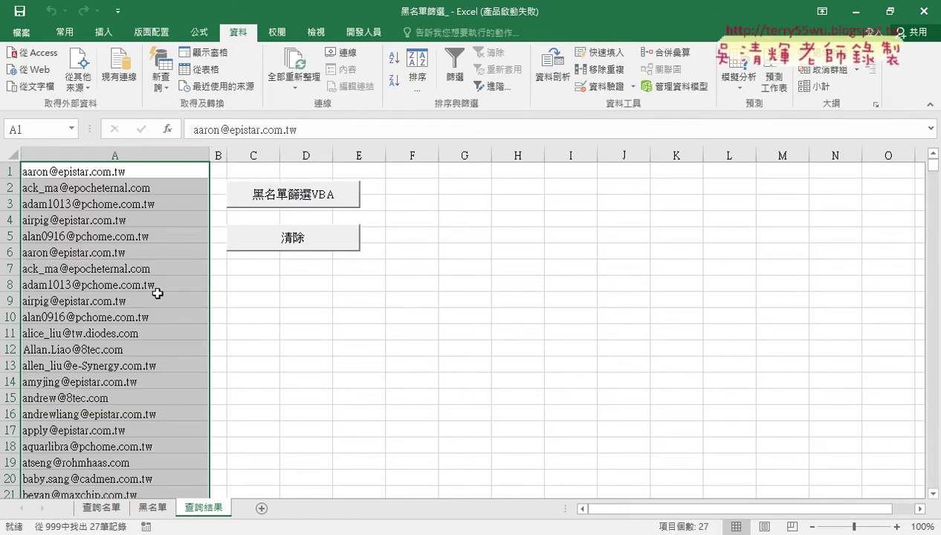
click(308, 244)
right_click(321, 199)
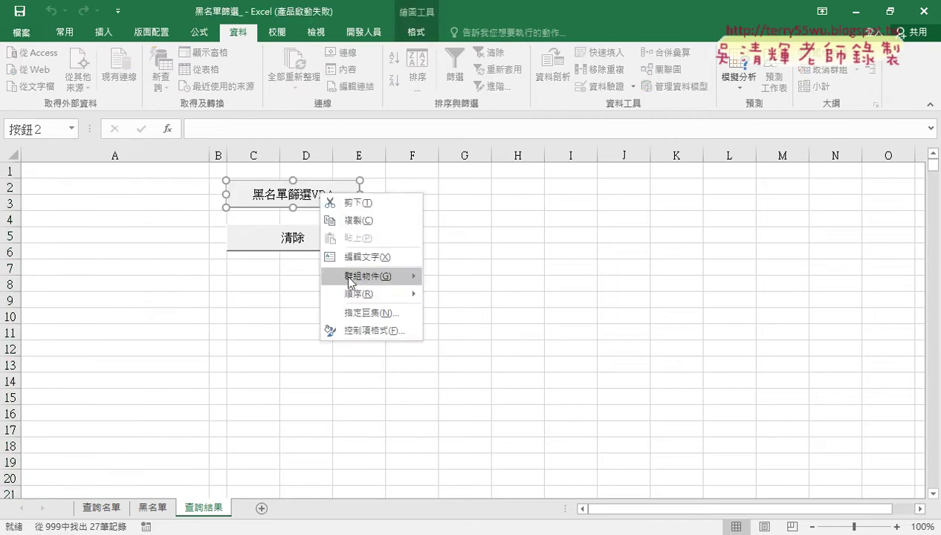
click(357, 315)
click(469, 206)
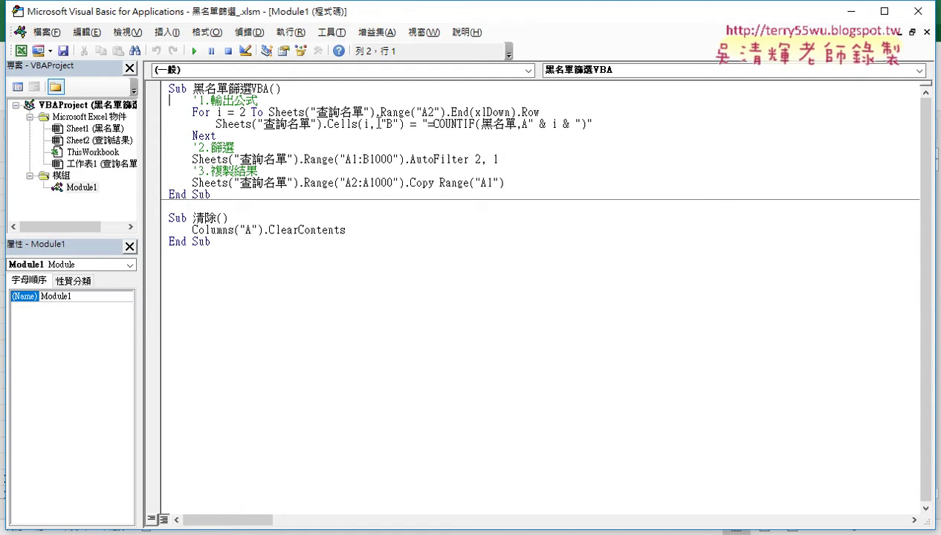
- Review the For…Next COUNTIF loop and the copy-results line in Module1
drag(224, 132, 157, 112)
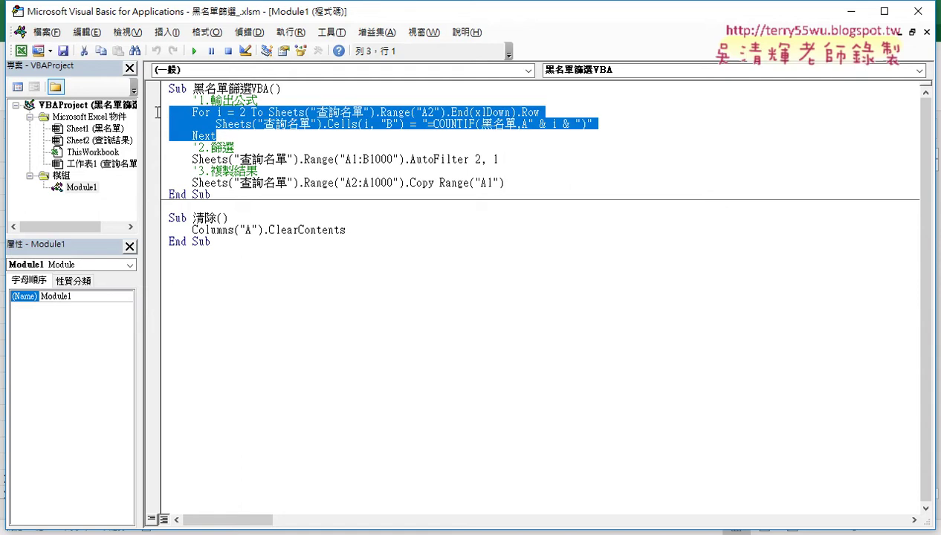
click(233, 159)
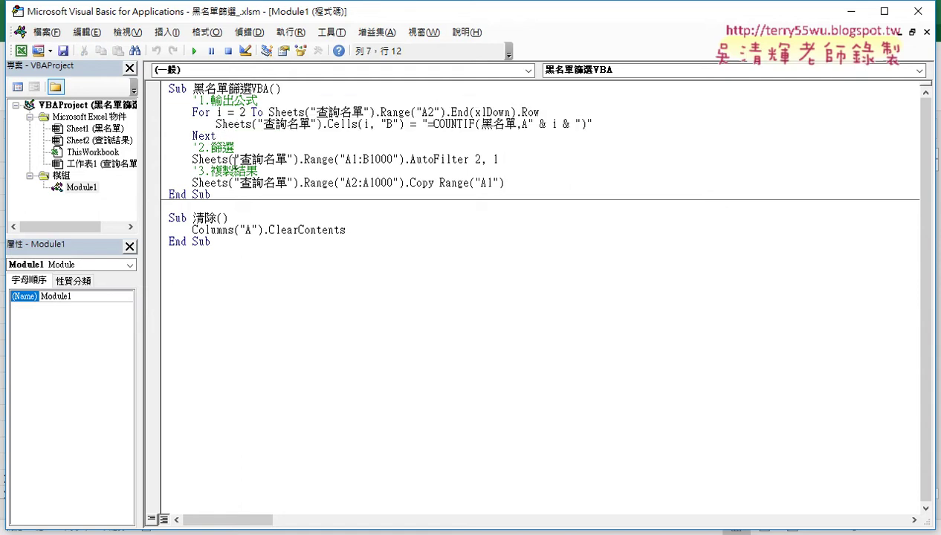
click(251, 185)
- Scroll the Google Doc up to the recorded Sub 黑名單篩選() code, then return to Excel
key(alt+Tab)
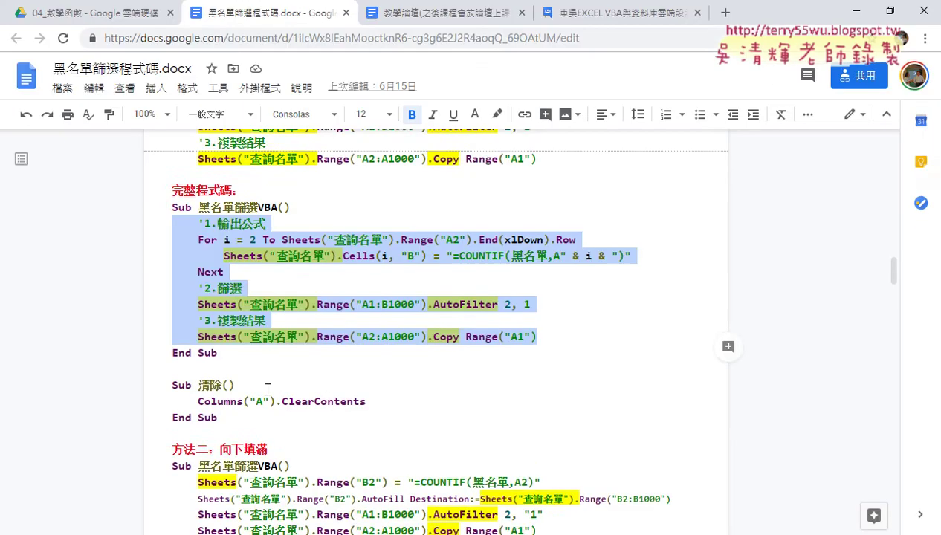
scroll(273, 370, up, 4)
scroll(273, 370, up, 2)
scroll(273, 370, up, 2)
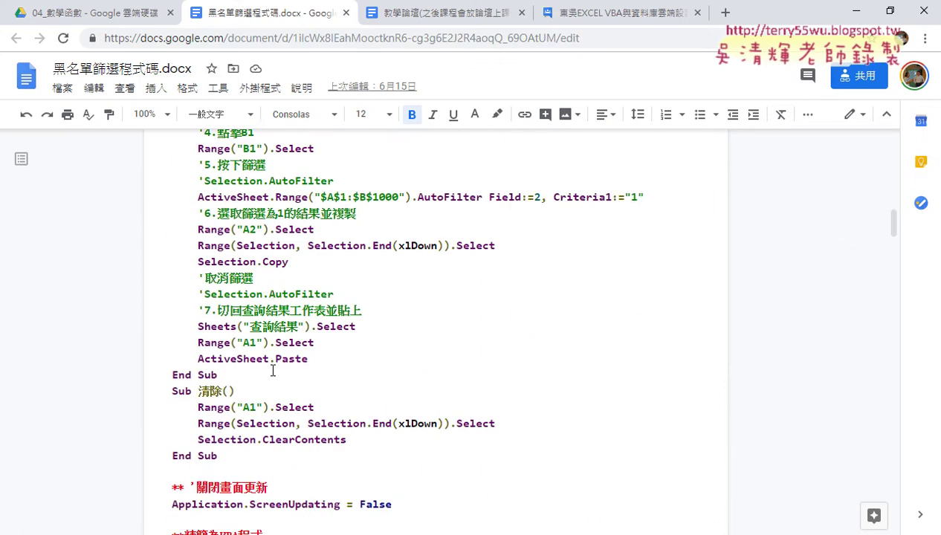
scroll(272, 370, up, 1)
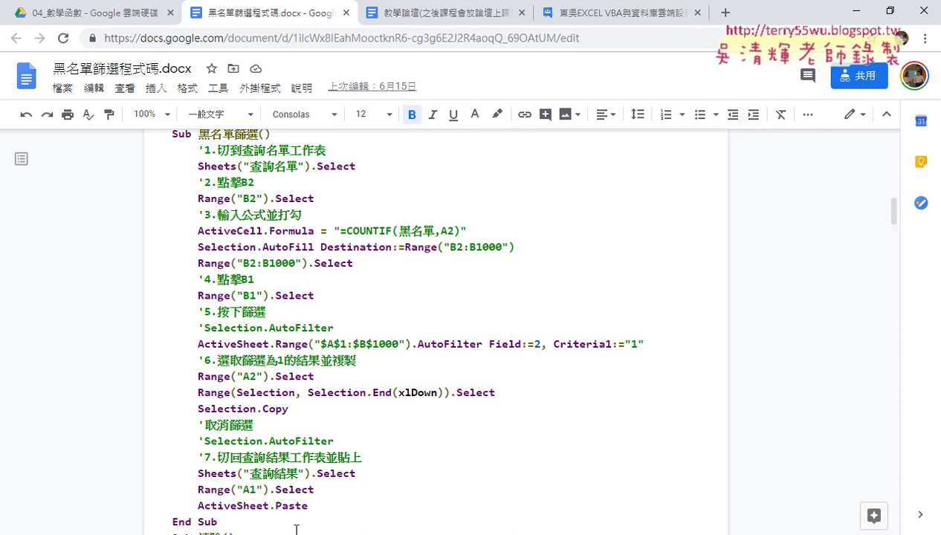
click(190, 483)
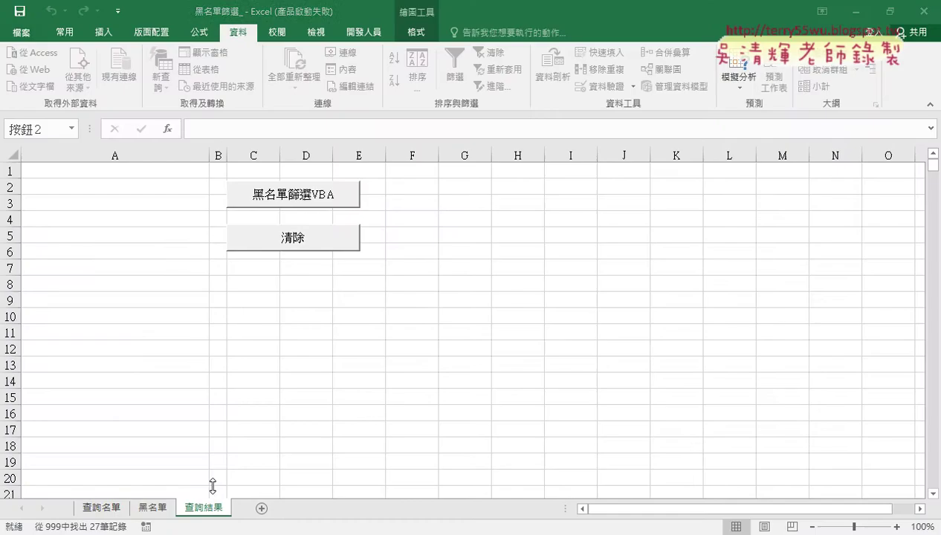
- Browse the 黑名單 and 查詢結果 sheets, return to filtered 查詢名單, then go back to the notes
click(96, 507)
click(172, 508)
click(208, 510)
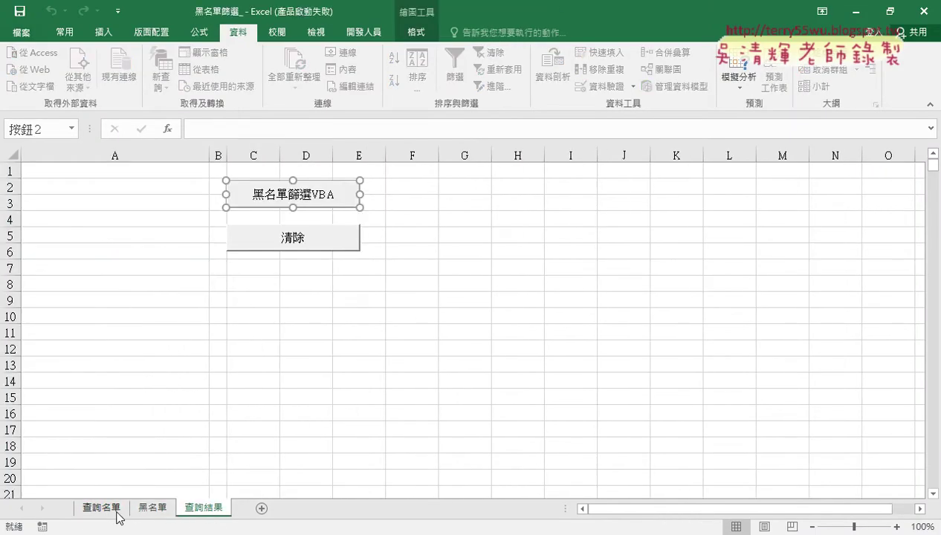
click(108, 511)
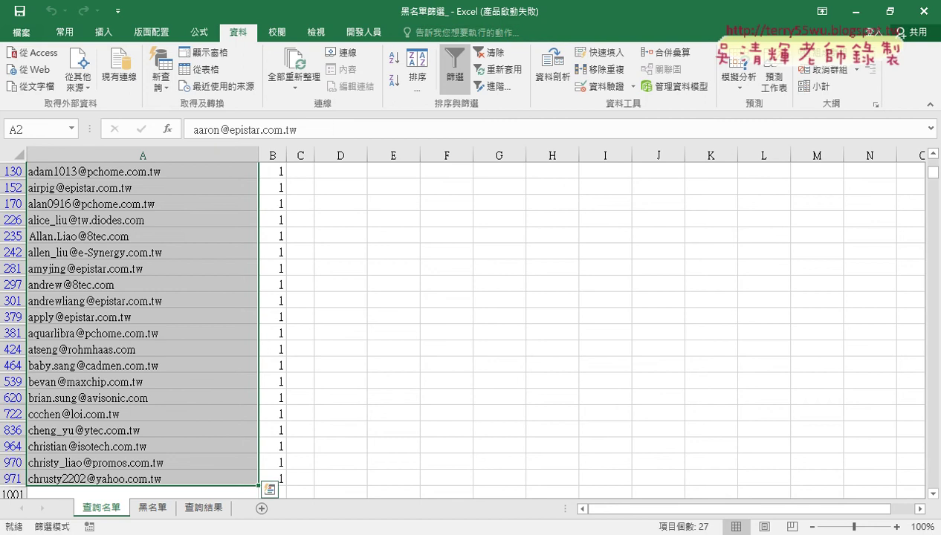
key(alt+Tab)
scroll(394, 435, up, 1)
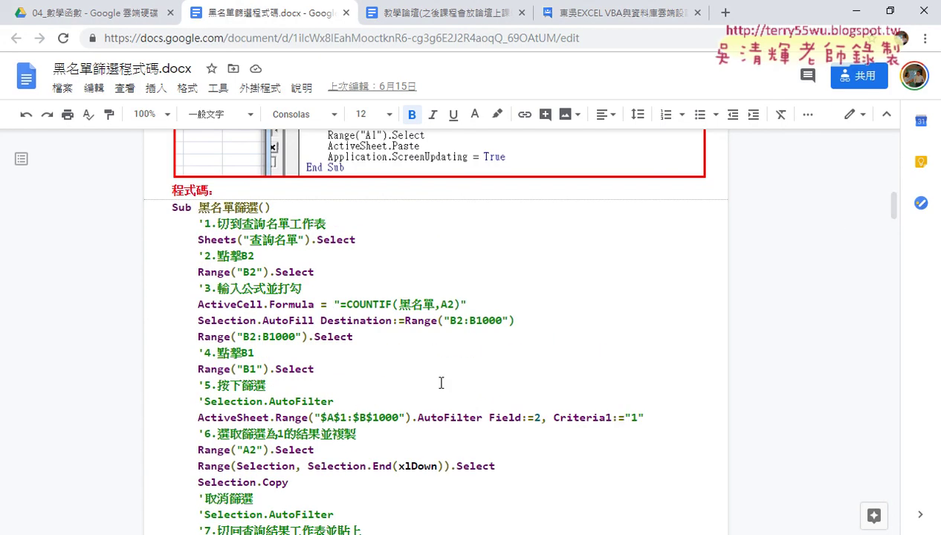
scroll(441, 382, down, 1)
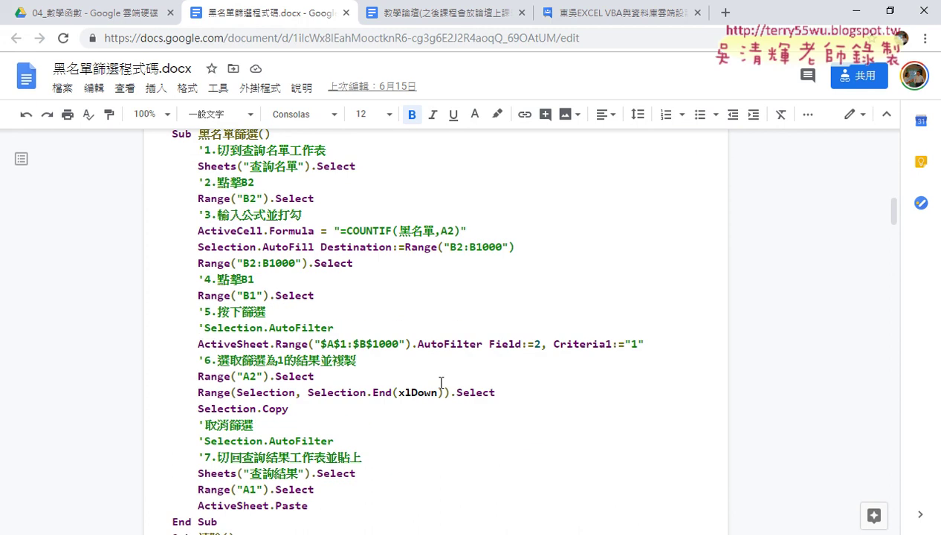